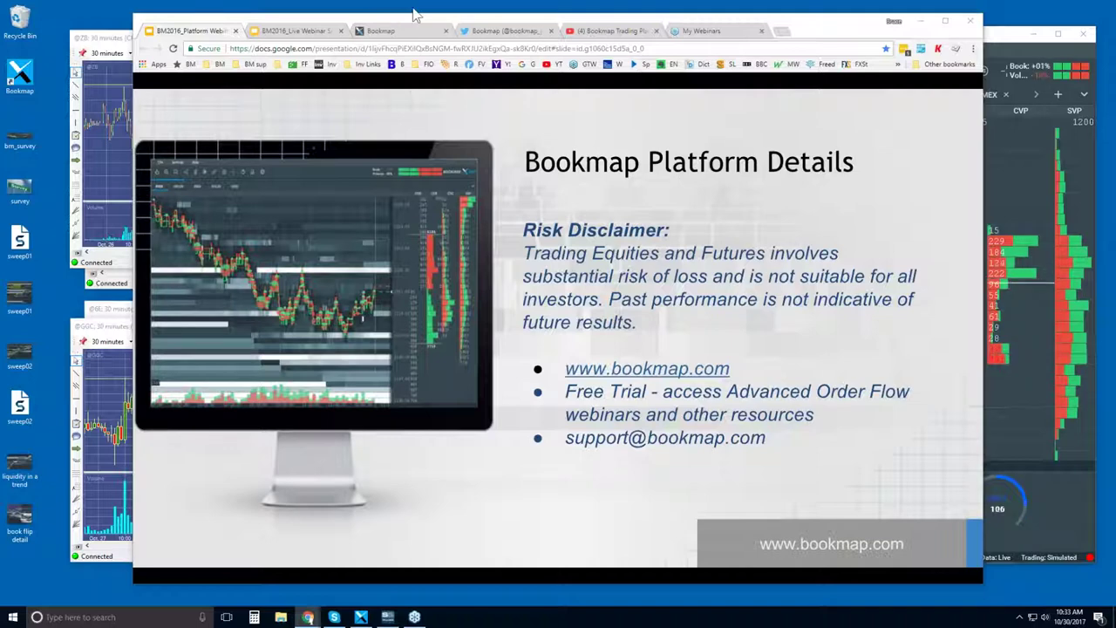
Review the Bookmap website from the home page through the intro, About, Advantages and Connectivity sections to the pricing plans
left_click(404, 35)
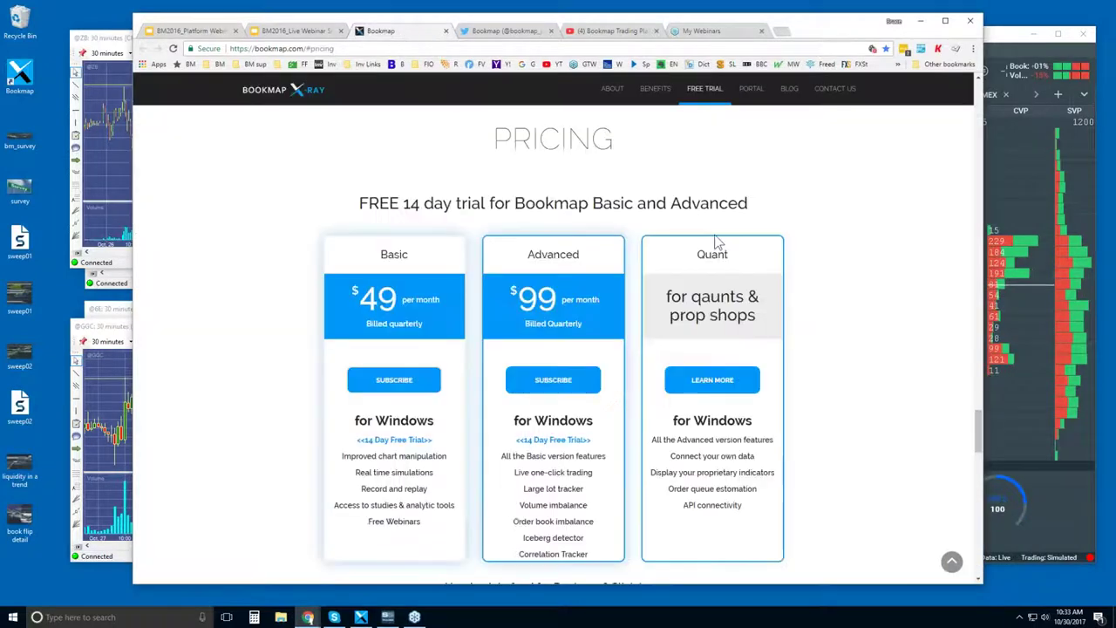
left_click_drag(979, 433, 981, 87)
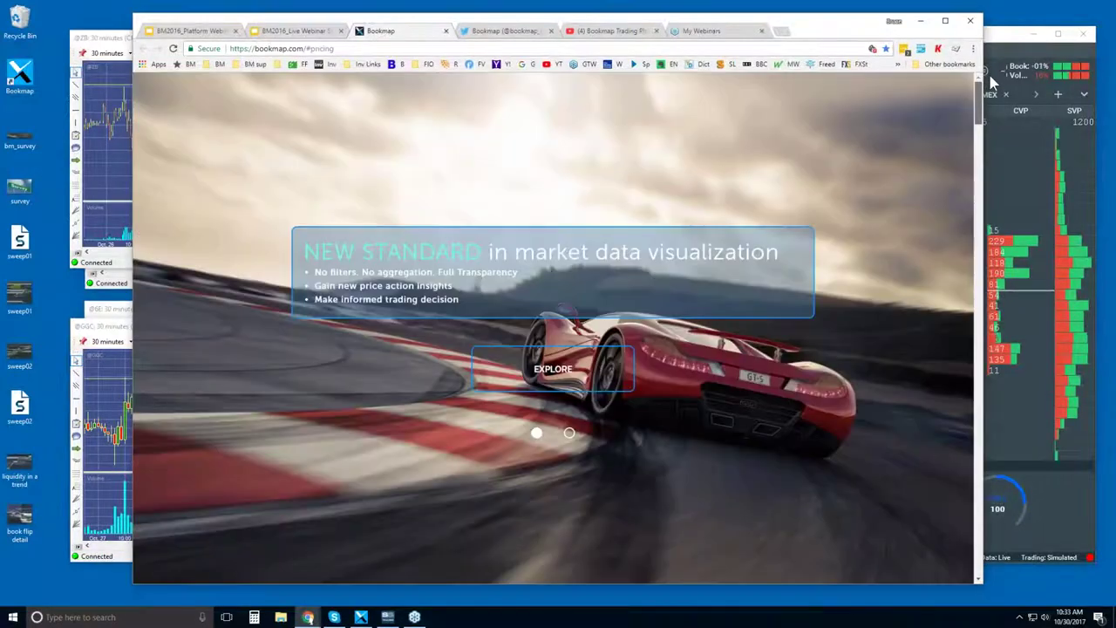
left_click(553, 369)
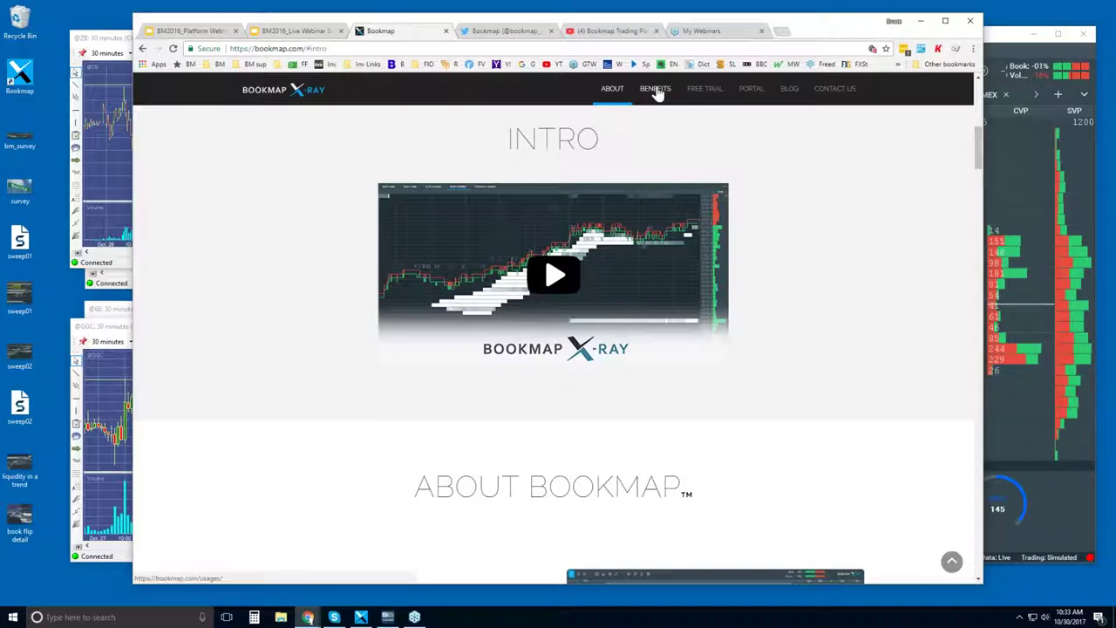
left_click_drag(978, 141, 979, 181)
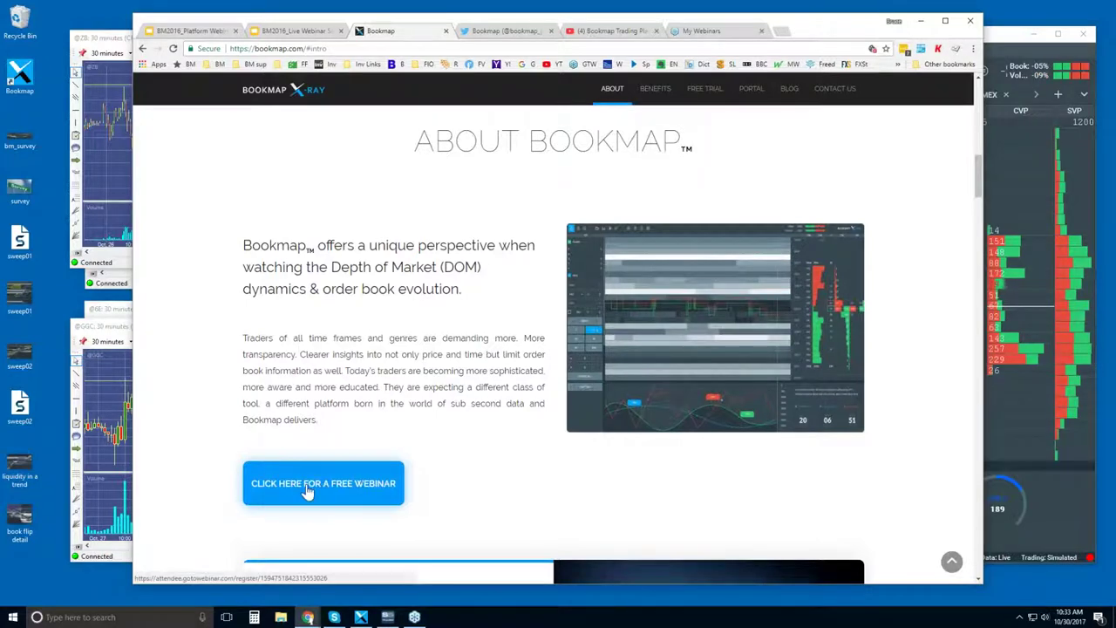
left_click_drag(979, 175, 966, 311)
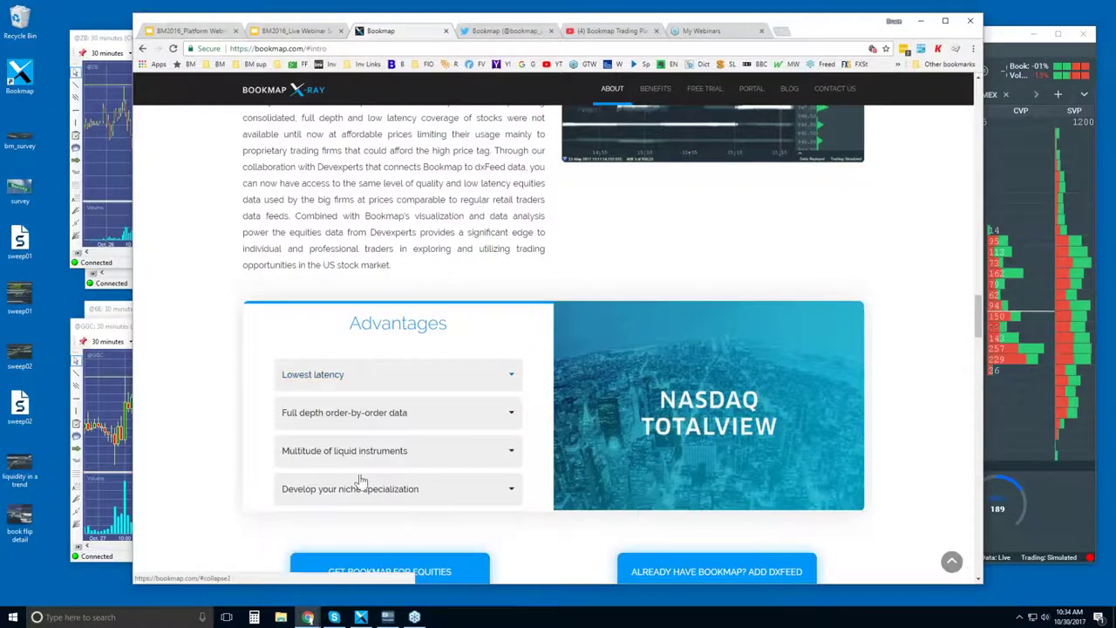
left_click_drag(982, 309, 970, 378)
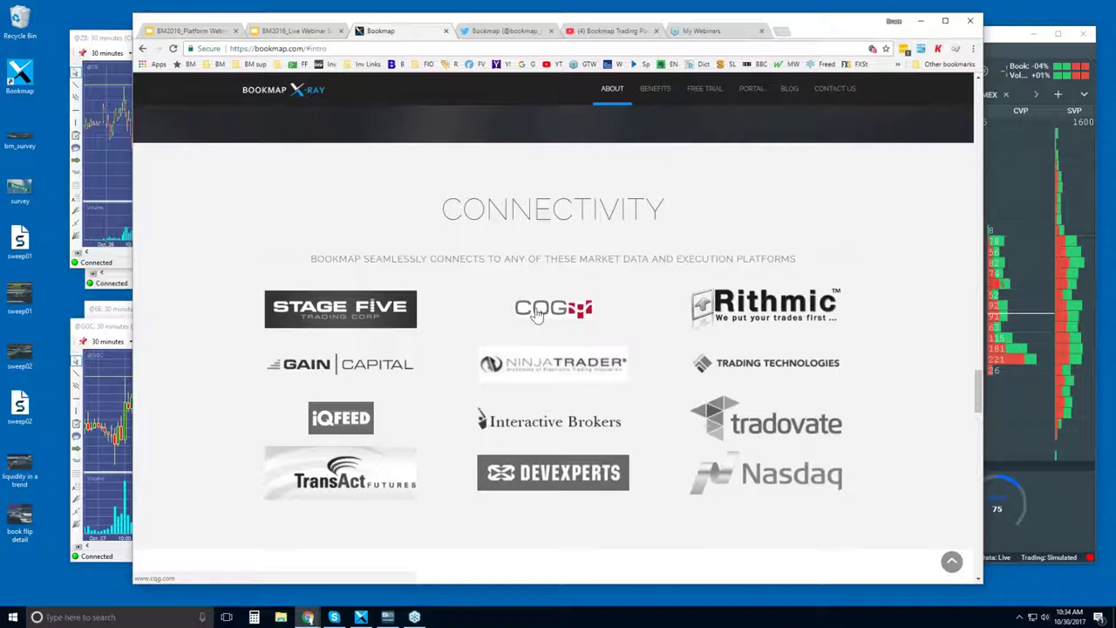
left_click_drag(978, 390, 973, 427)
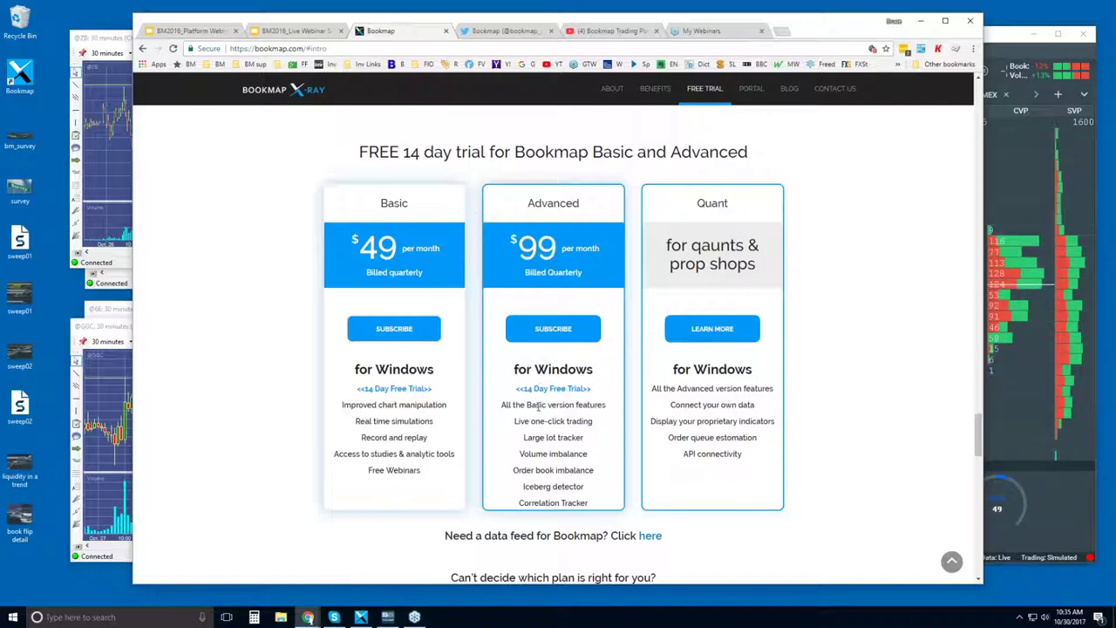
Highlight the Advanced plan's features in the pricing table, including live one-click trading, large lot tracker, iceberg detector, imbalance indicators and Correlation Tracker
left_click_drag(528, 421, 593, 421)
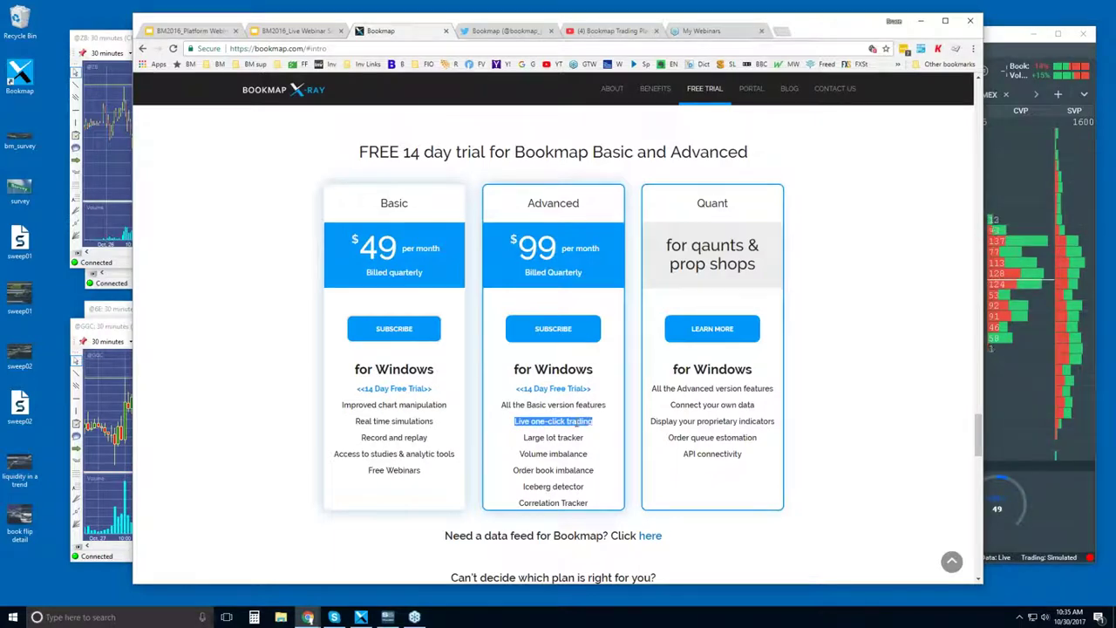
left_click_drag(523, 437, 577, 475)
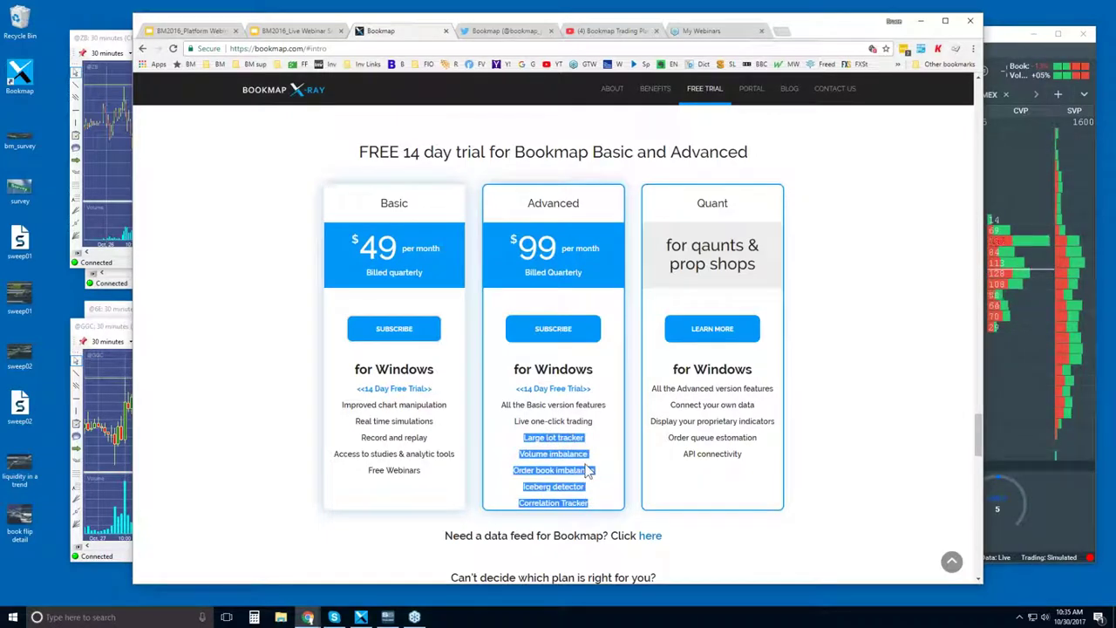
left_click(557, 437)
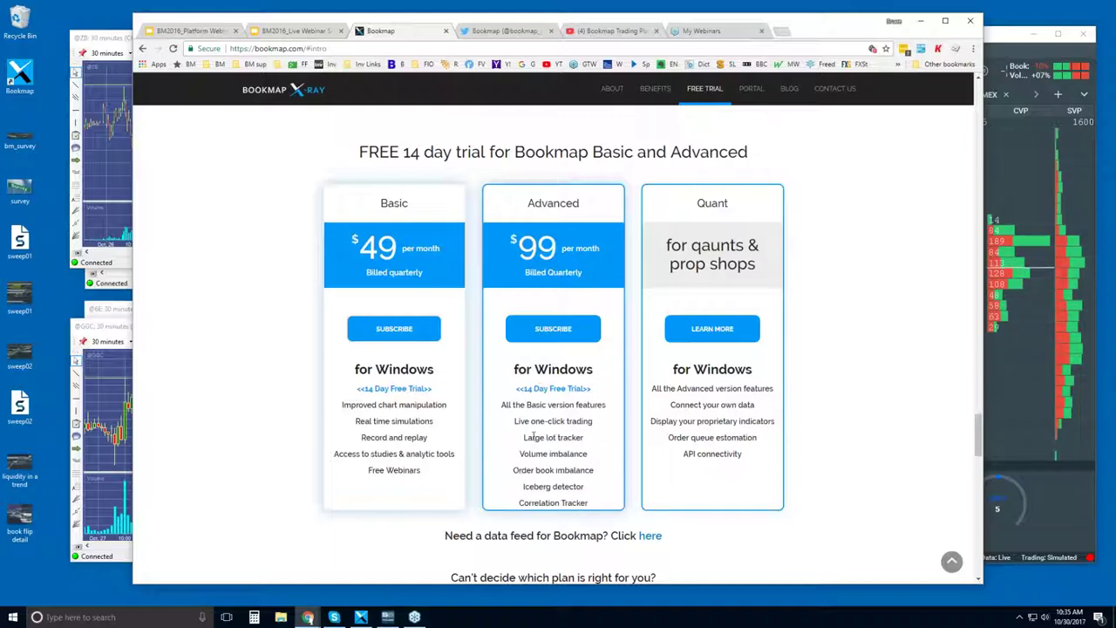
triple_click(536, 437)
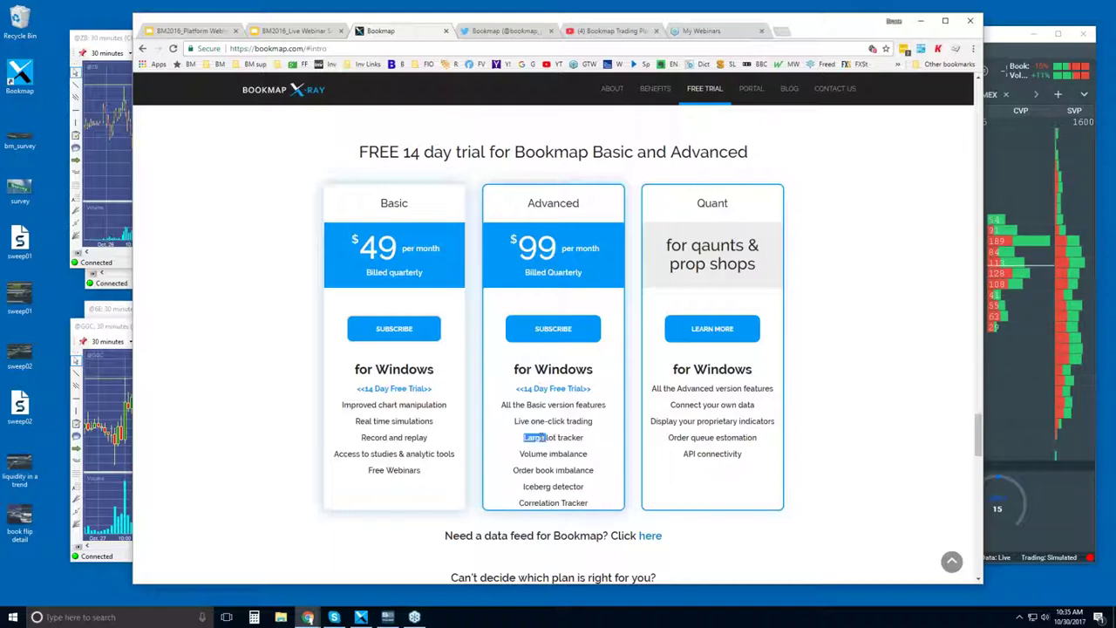
triple_click(550, 486)
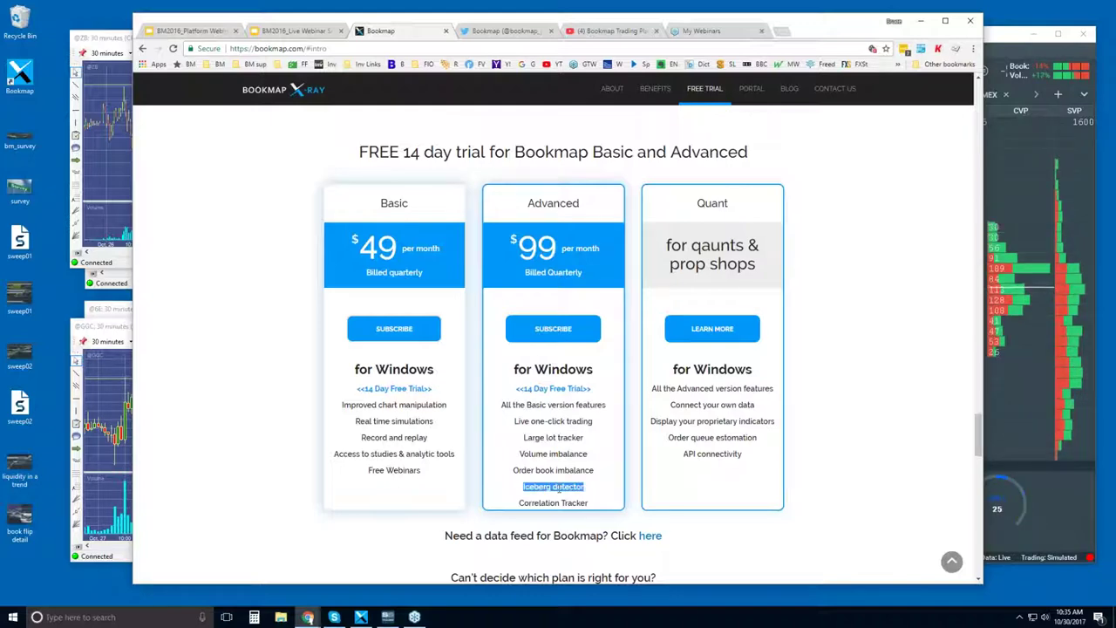
left_click_drag(519, 454, 553, 470)
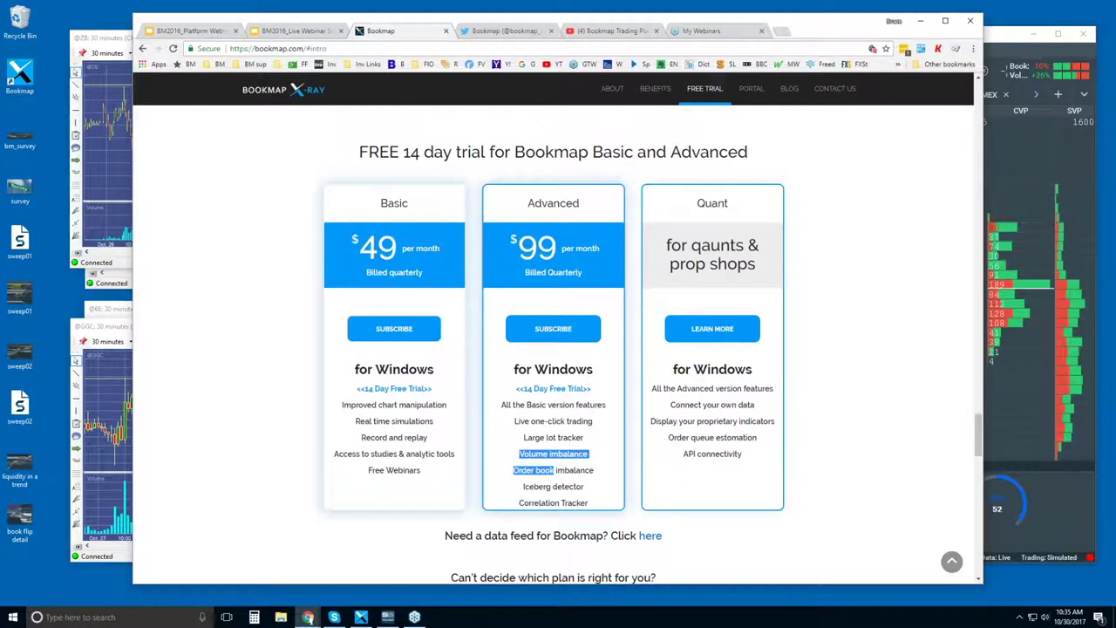
triple_click(545, 505)
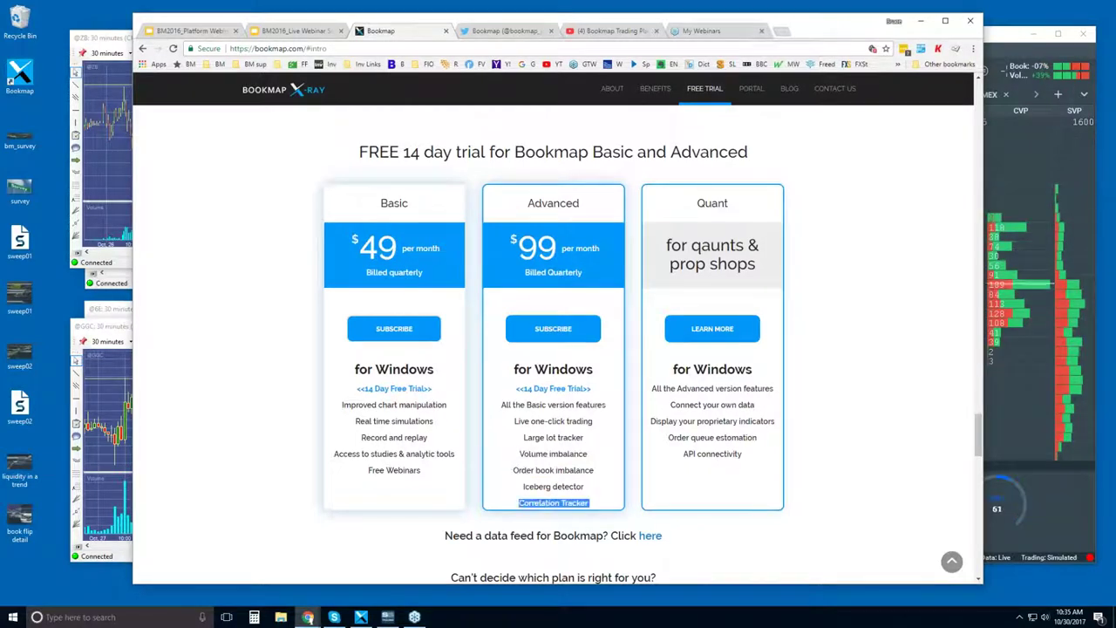
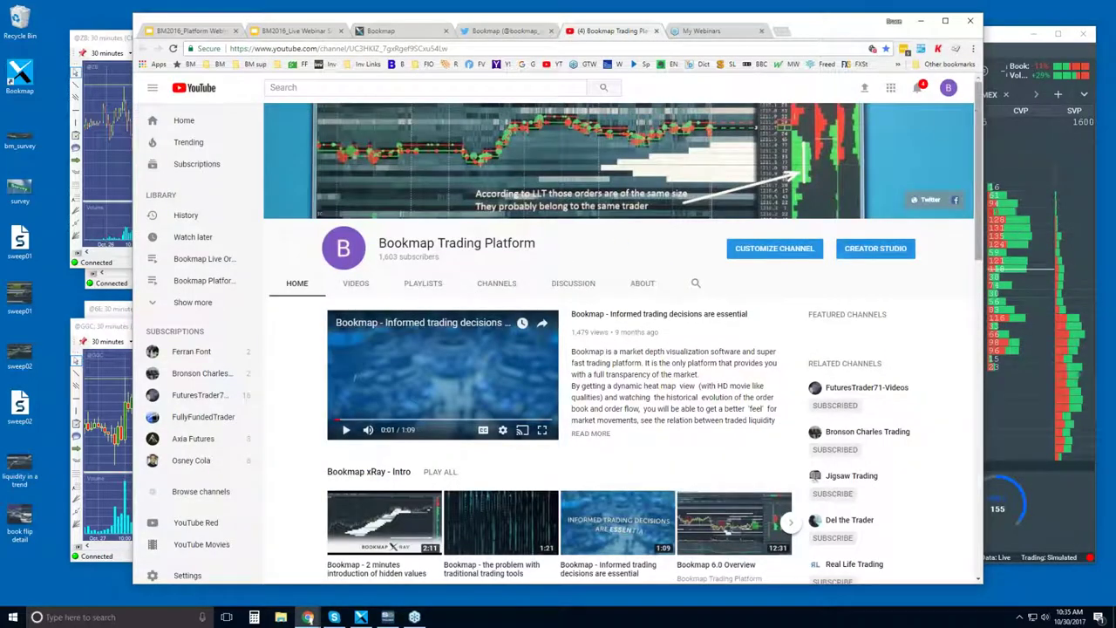
Look through the Bookmap Trading Platform YouTube channel's video playlists, from the xRay intro down to the Selected Webinars
left_click_drag(979, 103, 977, 176)
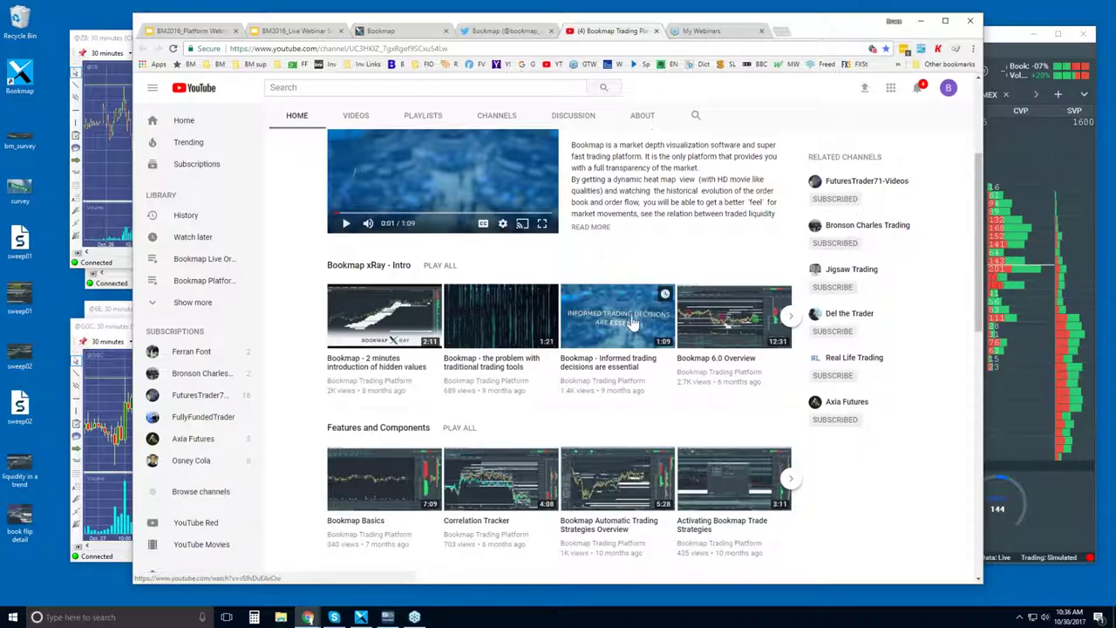
scroll(635, 323, "down", 2)
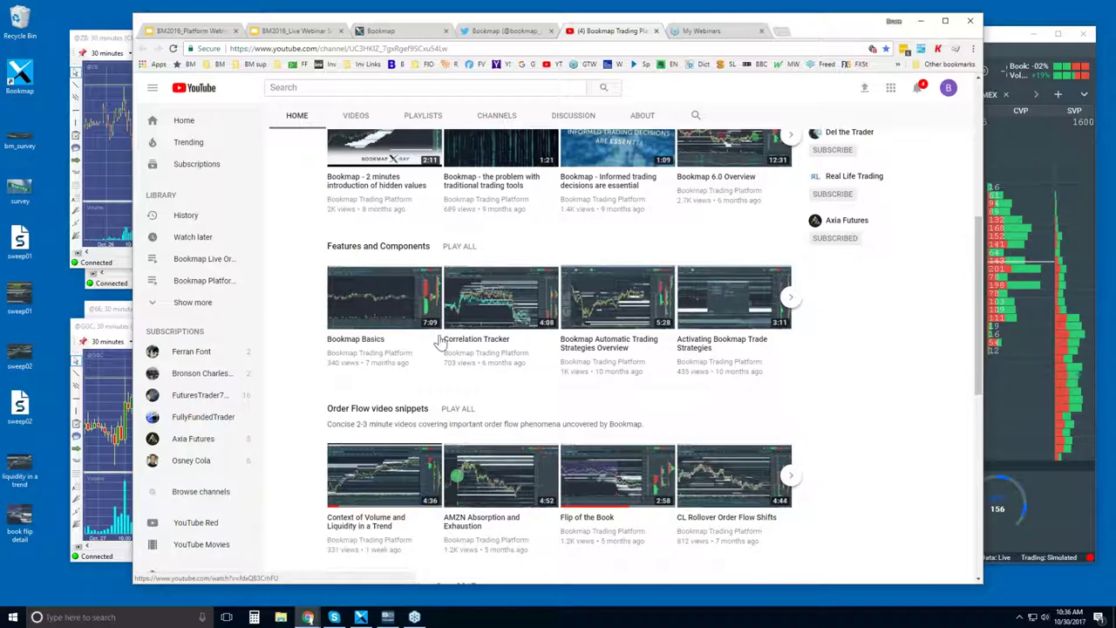
scroll(443, 340, "down", 2)
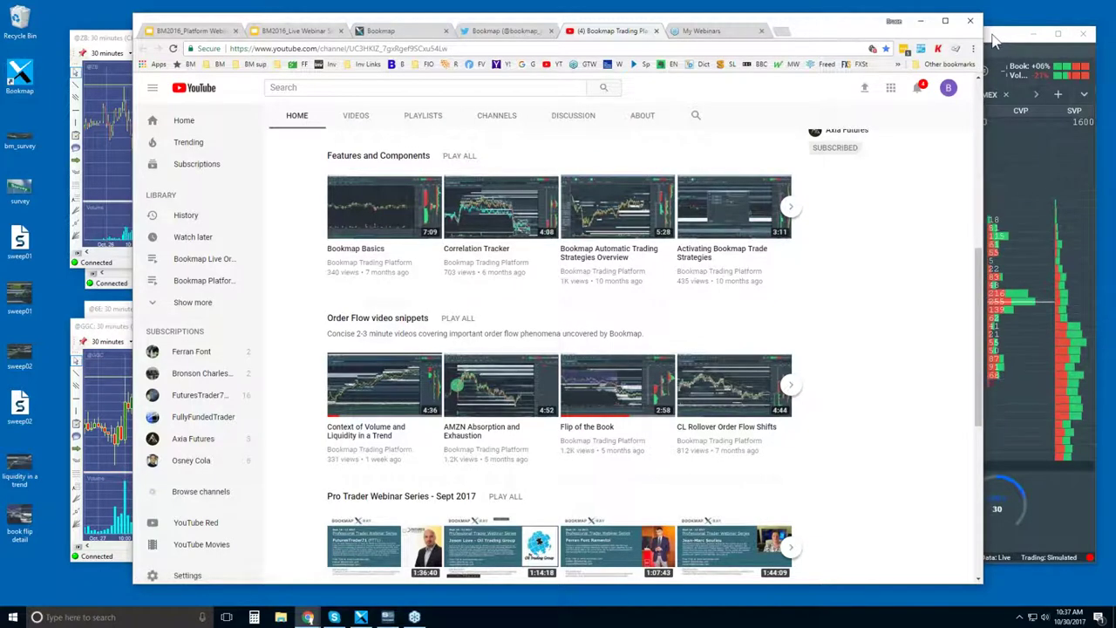
scroll(817, 225, "down", 2)
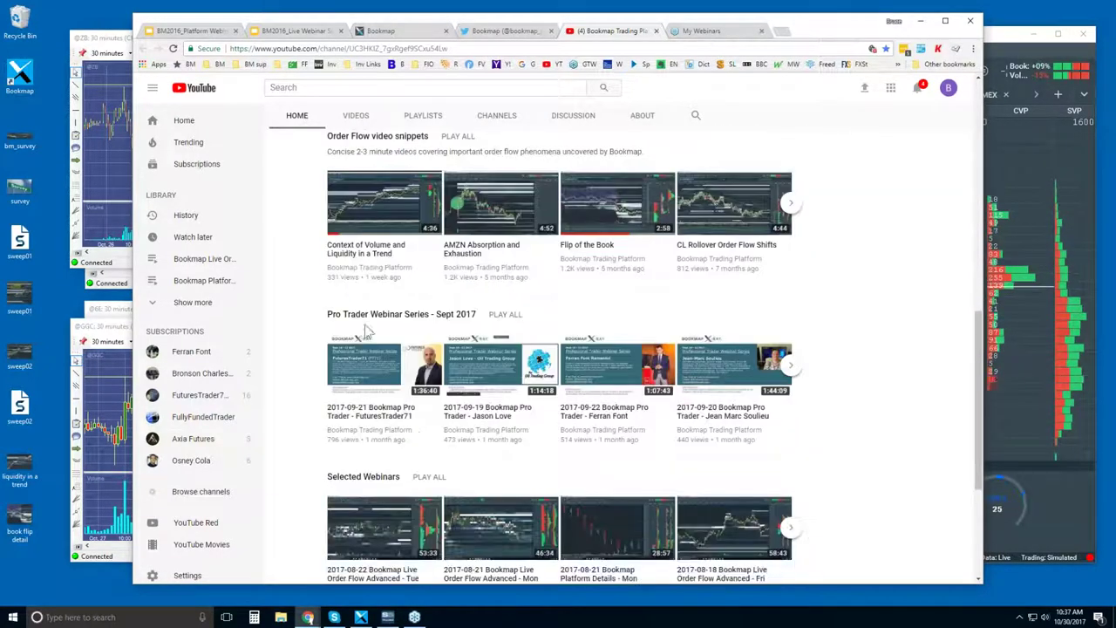
scroll(427, 340, "down", 1)
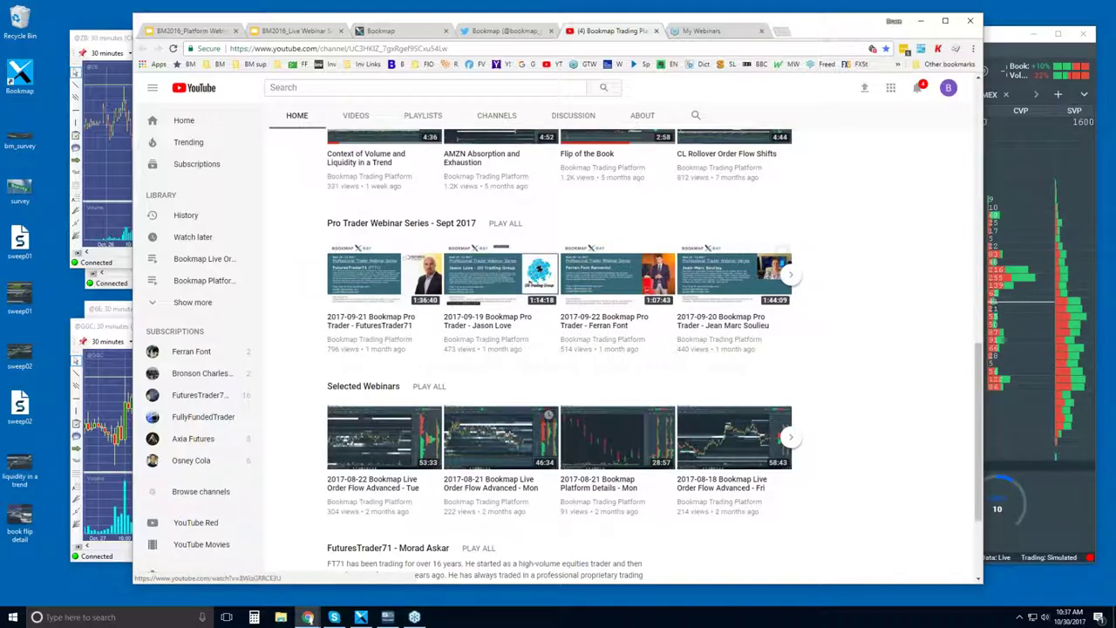
Switch to the Bookmap platform, maximize its window and zoom the NQZ7.CME chart out to show the whole morning session
left_click(997, 40)
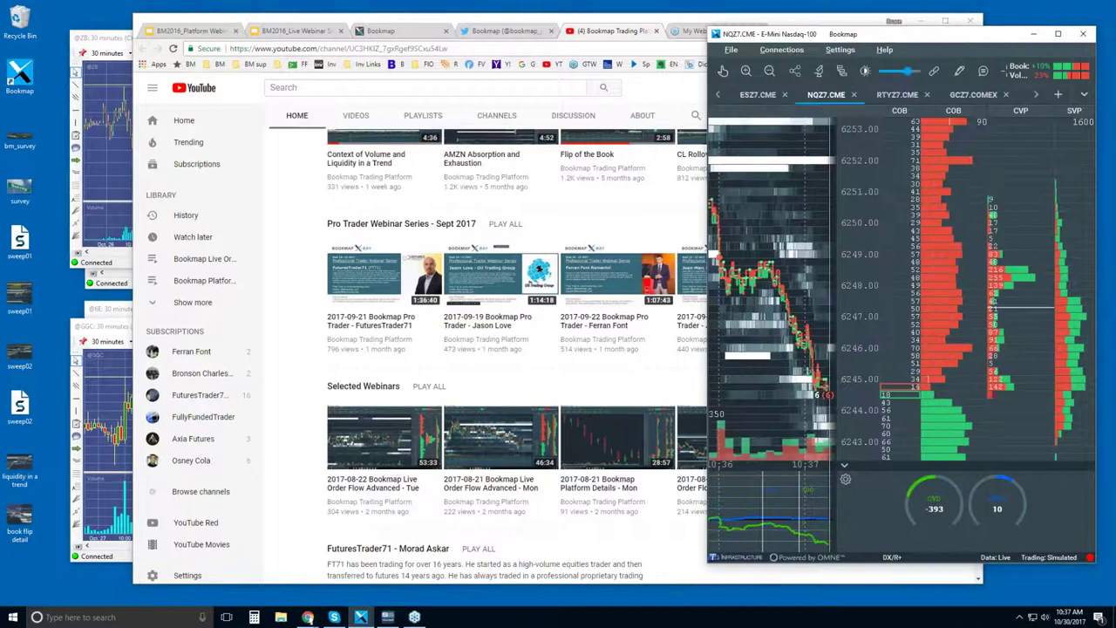
key("super+Up")
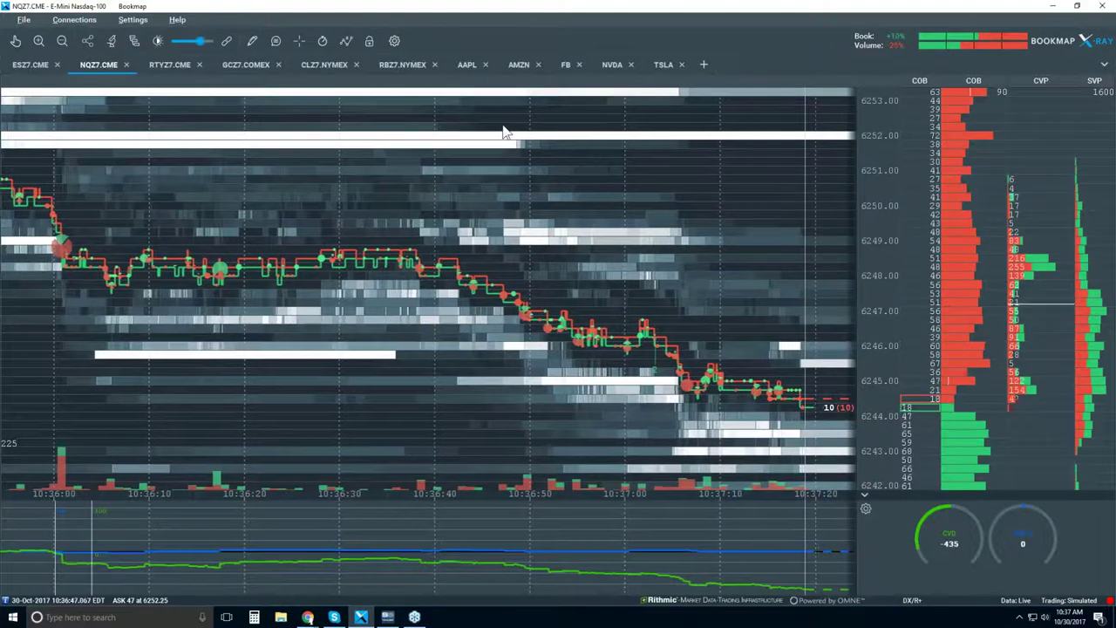
scroll(501, 130, "down", 3)
scroll(503, 131, "down", 5)
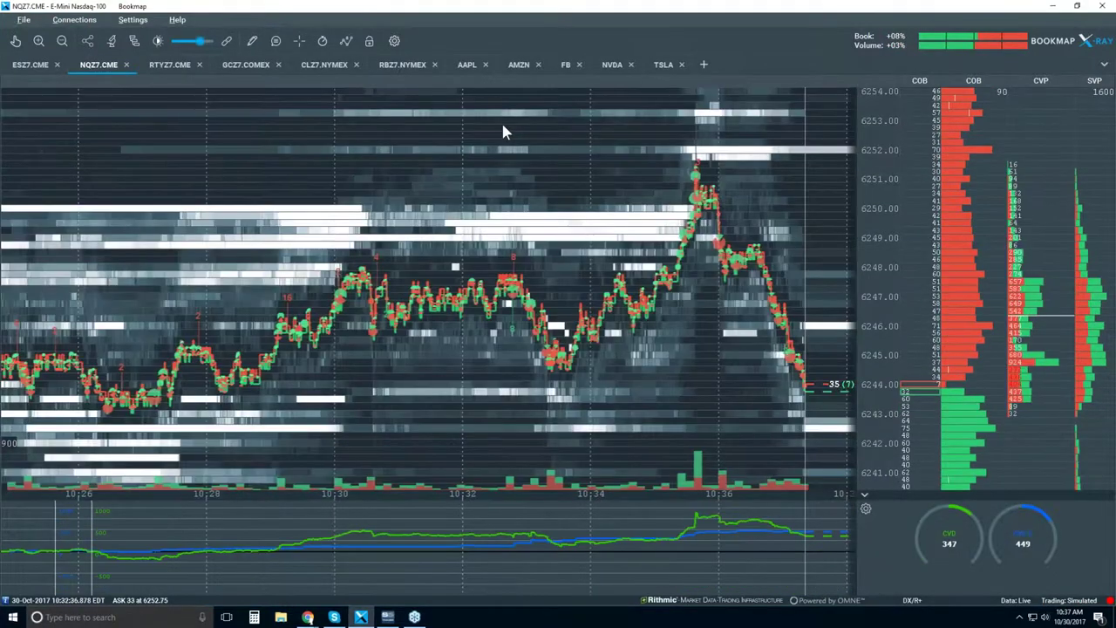
scroll(503, 131, "down", 3)
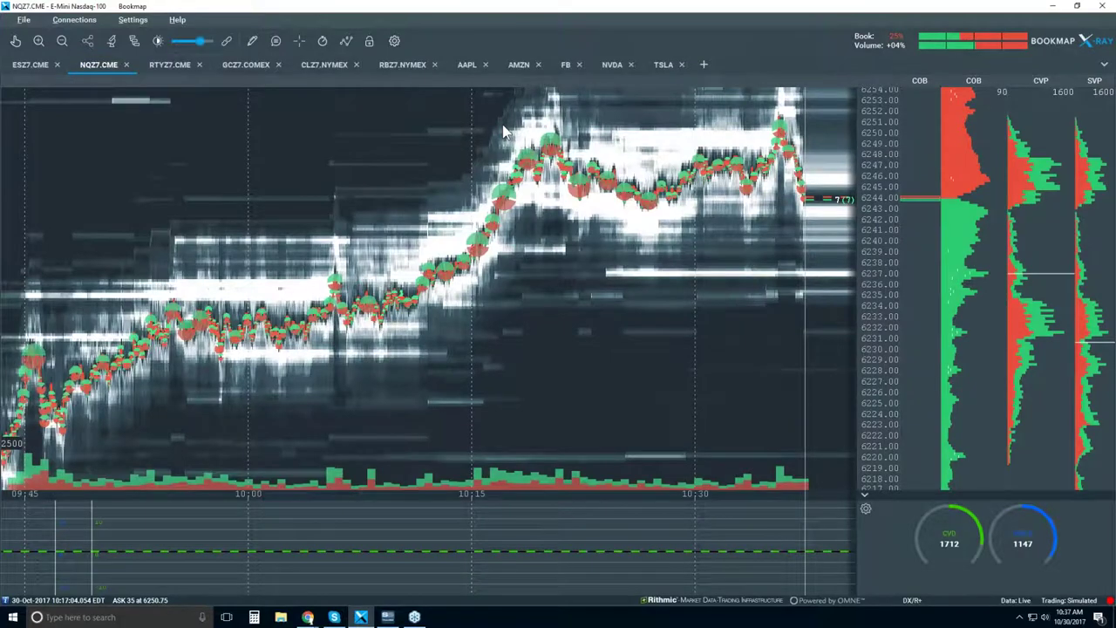
scroll(504, 130, "down", 3)
View the CLZ7.NYMEX crude oil chart, and return to NQZ7.CME for a closer look at the price action since about 10:05
left_click(321, 66)
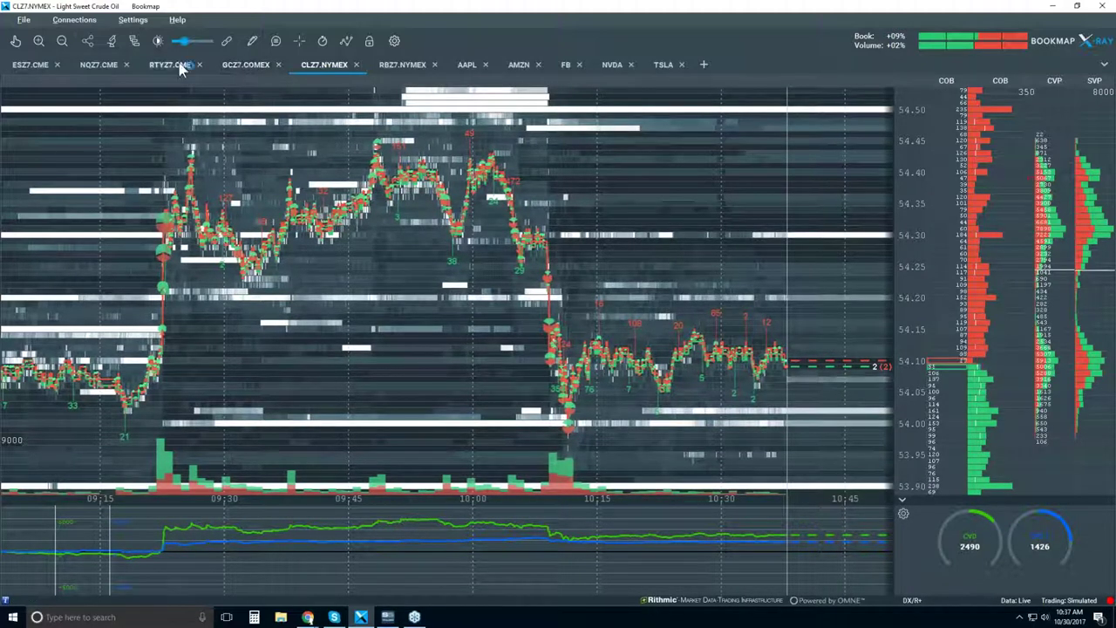
left_click(129, 69)
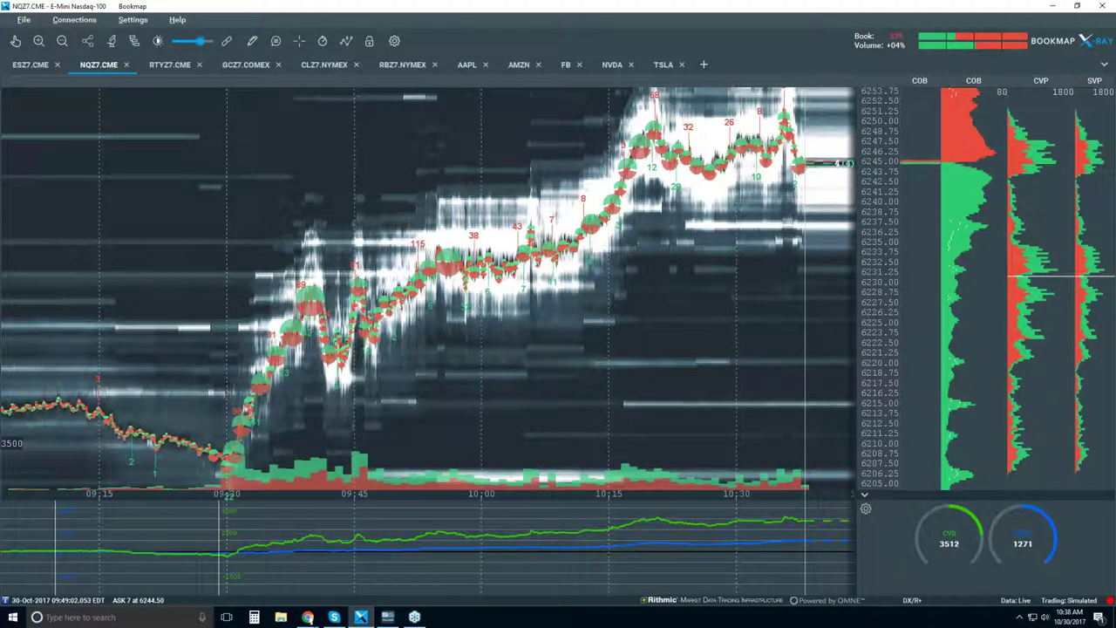
scroll(391, 172, "up", 1)
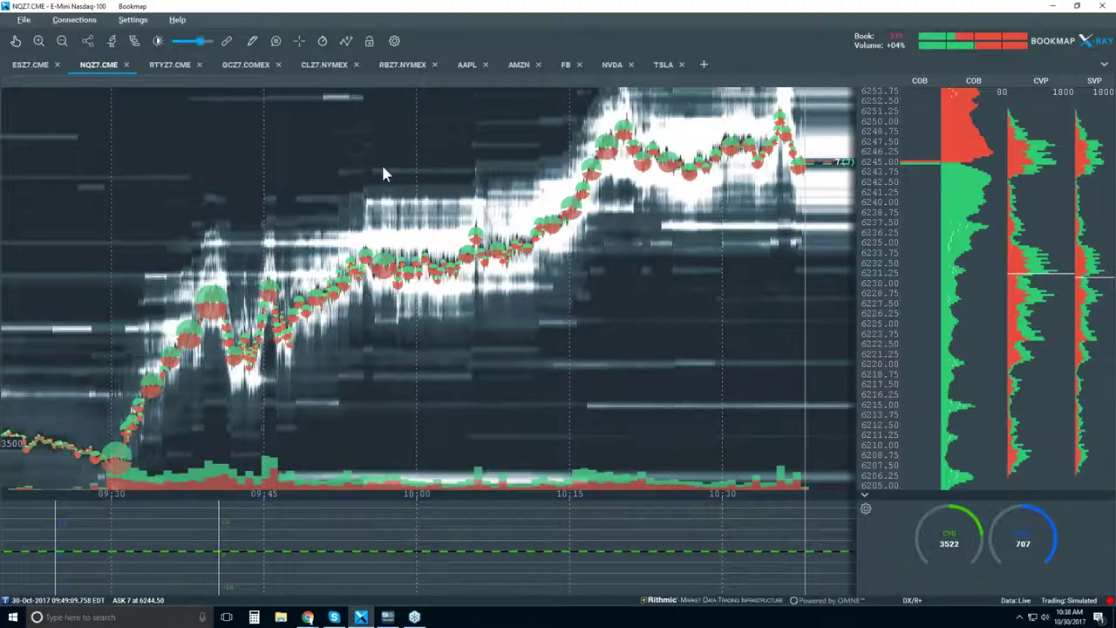
scroll(367, 169, "up", 1)
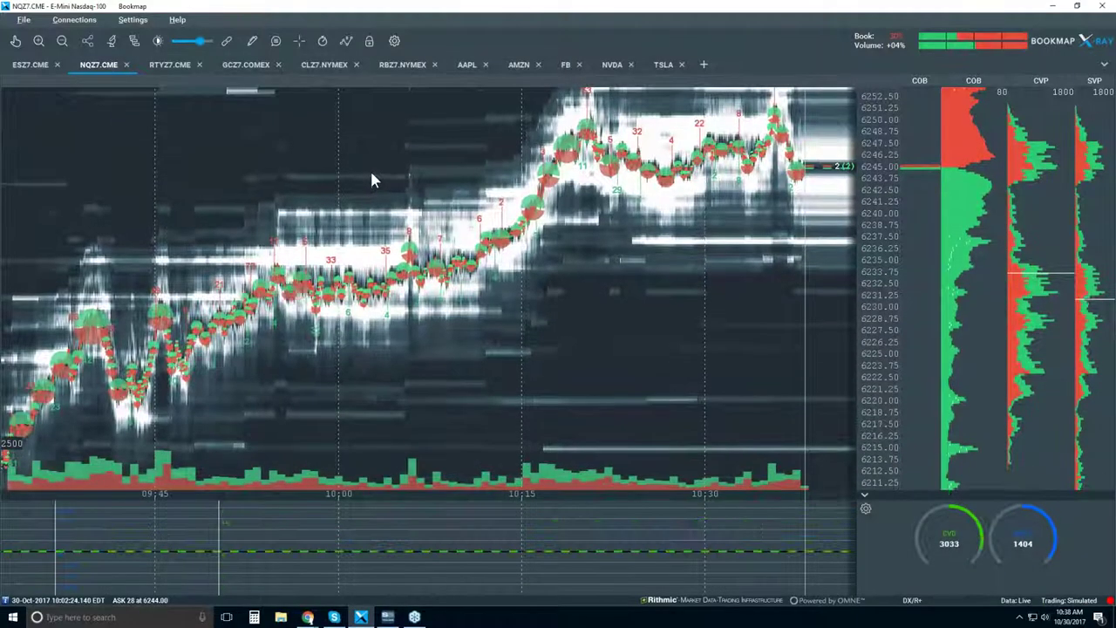
scroll(373, 180, "up", 2)
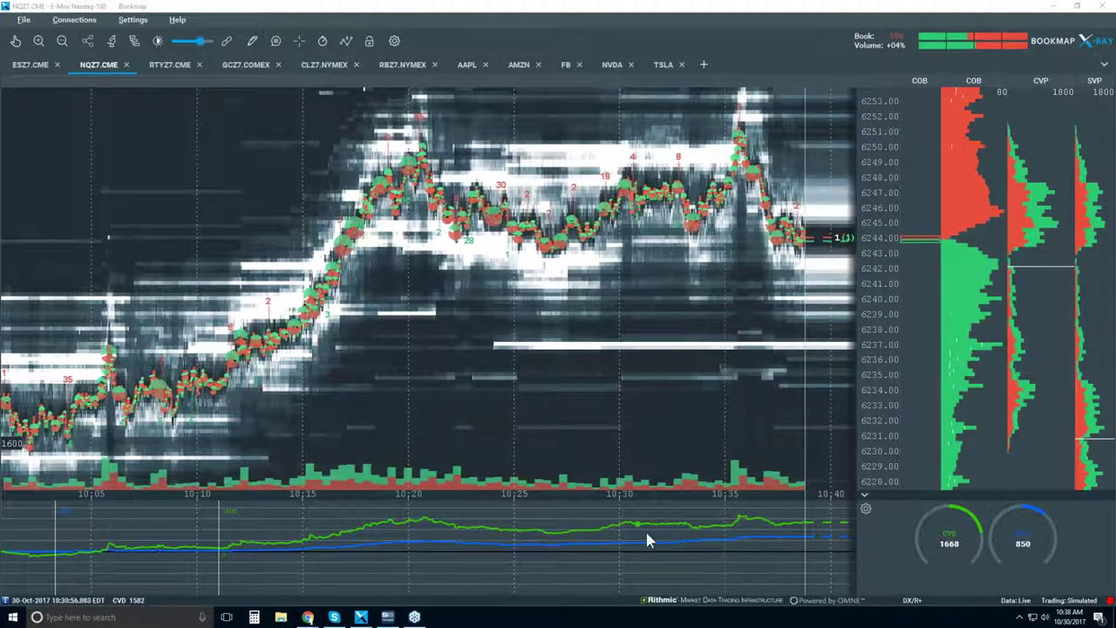
Collapse the indicator pane below the NQZ7.CME heatmap and set the Indicators component to Off
left_click(865, 495)
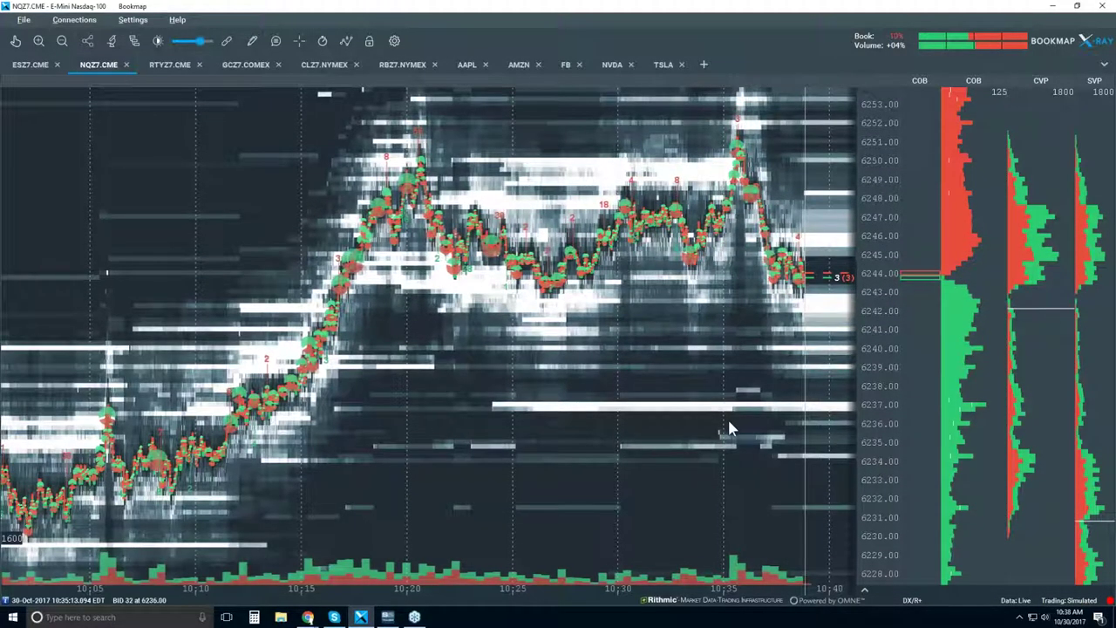
left_click(369, 42)
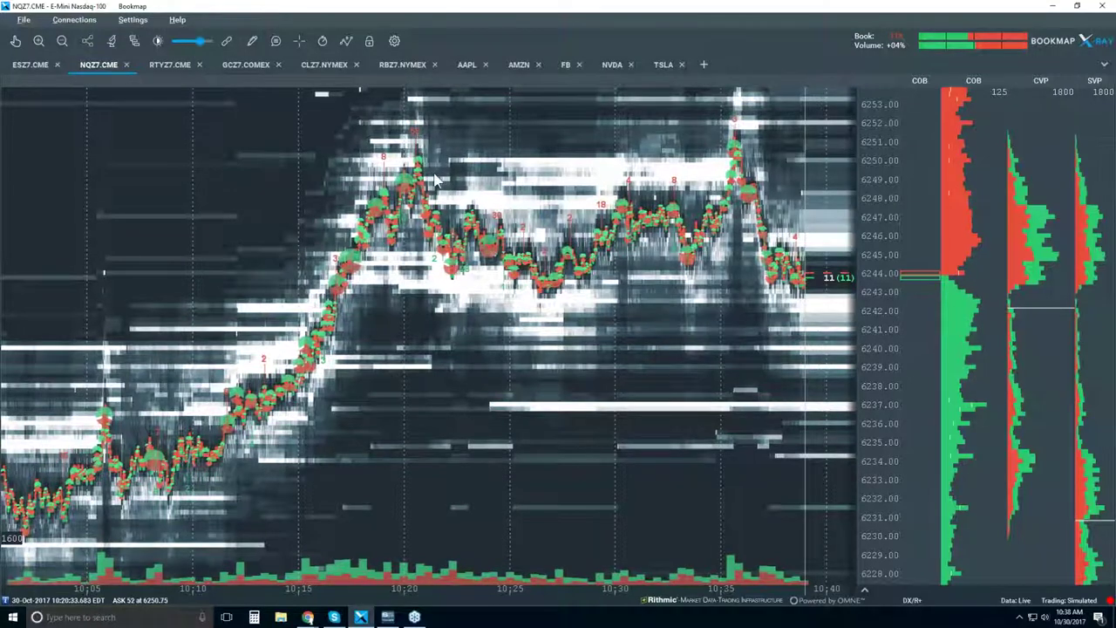
left_click(345, 41)
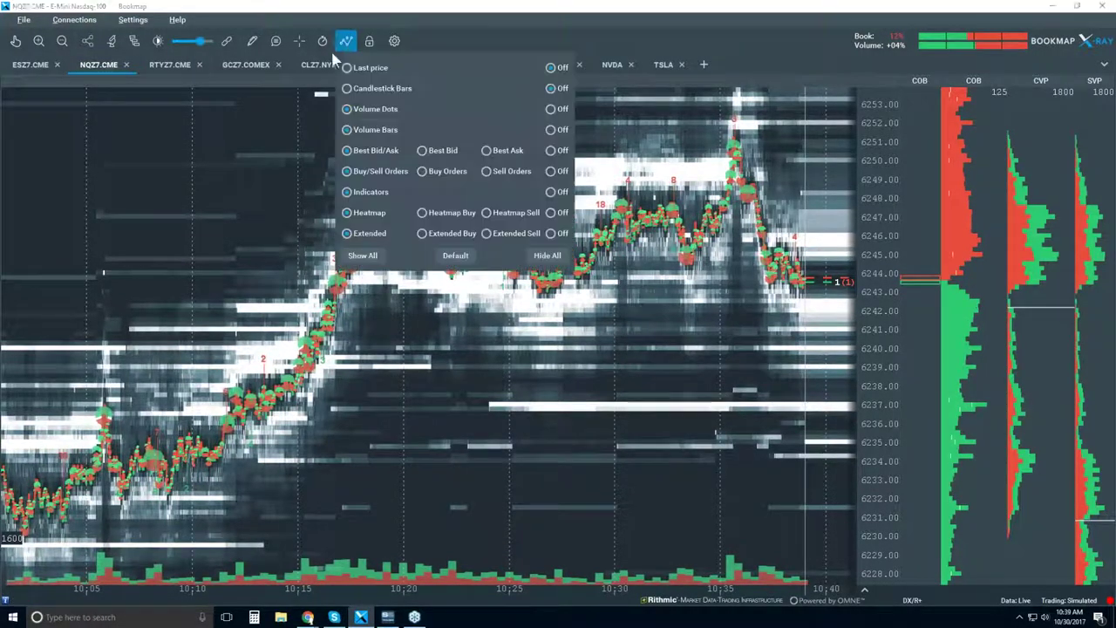
left_click(550, 191)
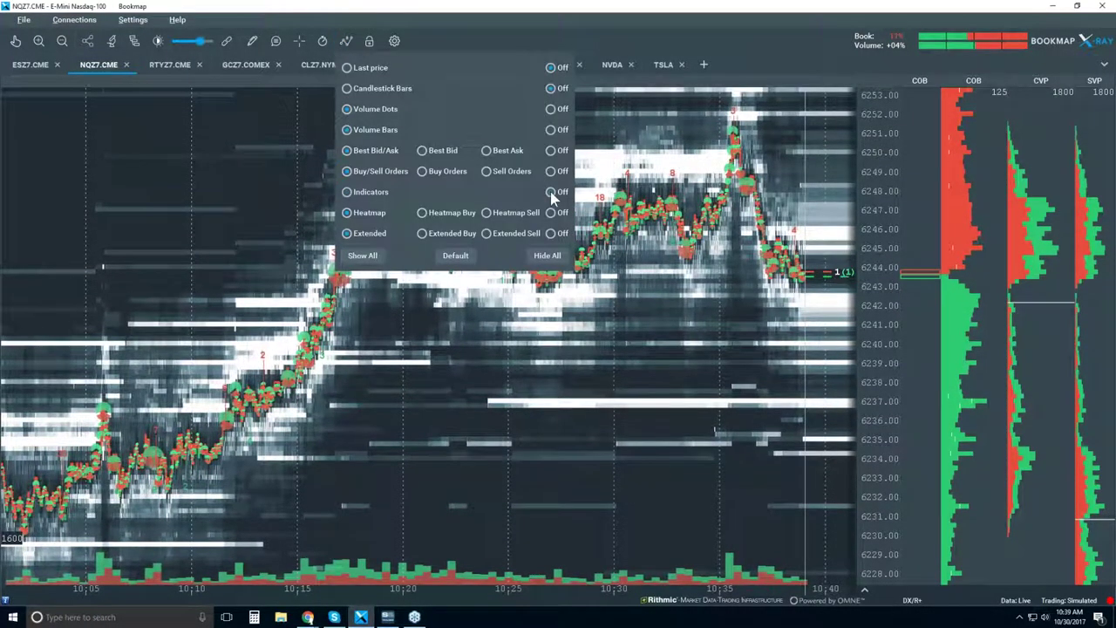
left_click(590, 311)
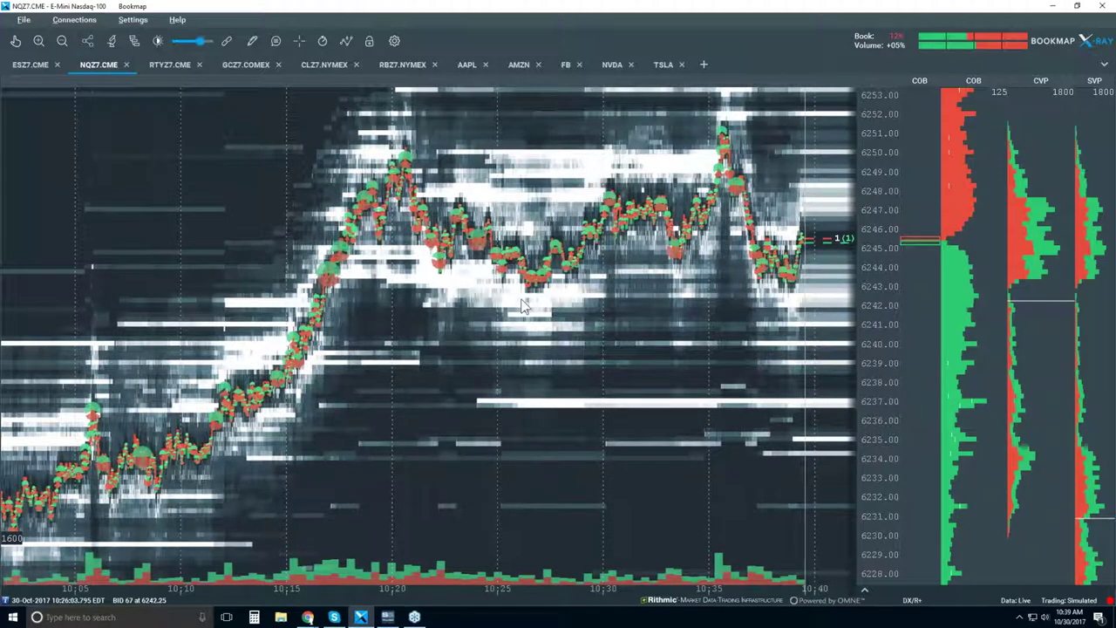
Show Candlestick Bars on the NQZ7.CME chart and set Volume Dots, Best Bid/Ask, Heatmap and Extended to Off
left_click(346, 42)
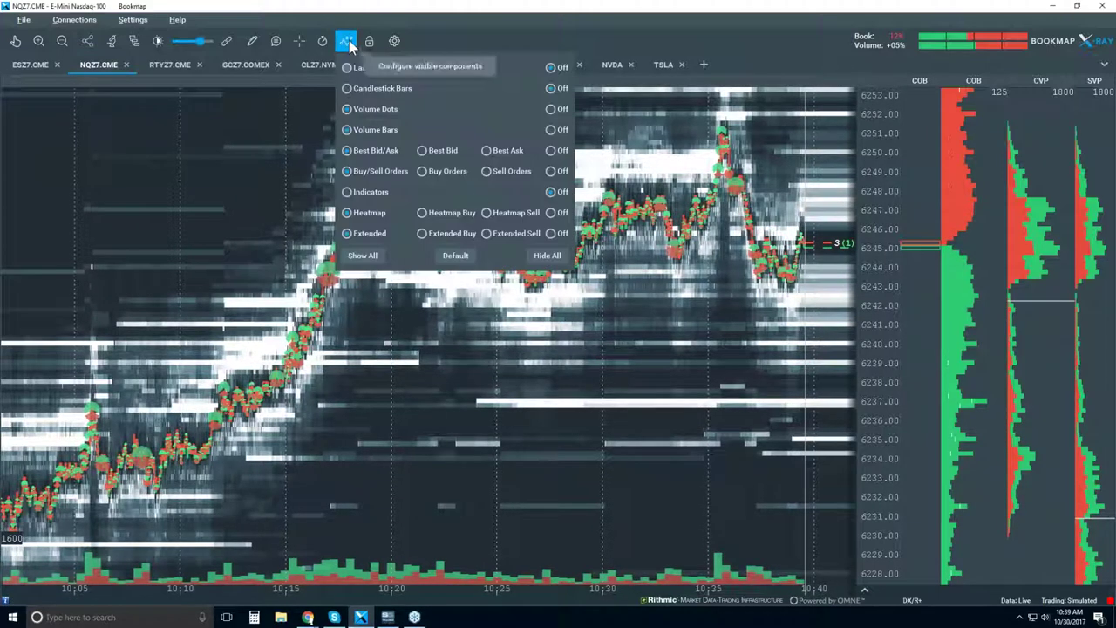
left_click(386, 87)
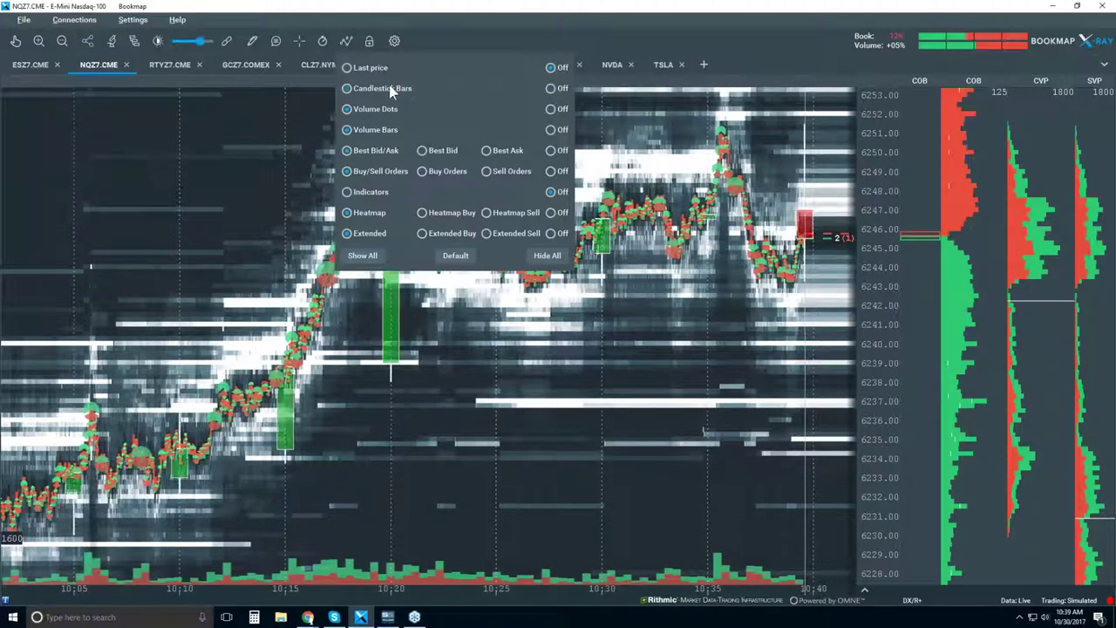
left_click(550, 108)
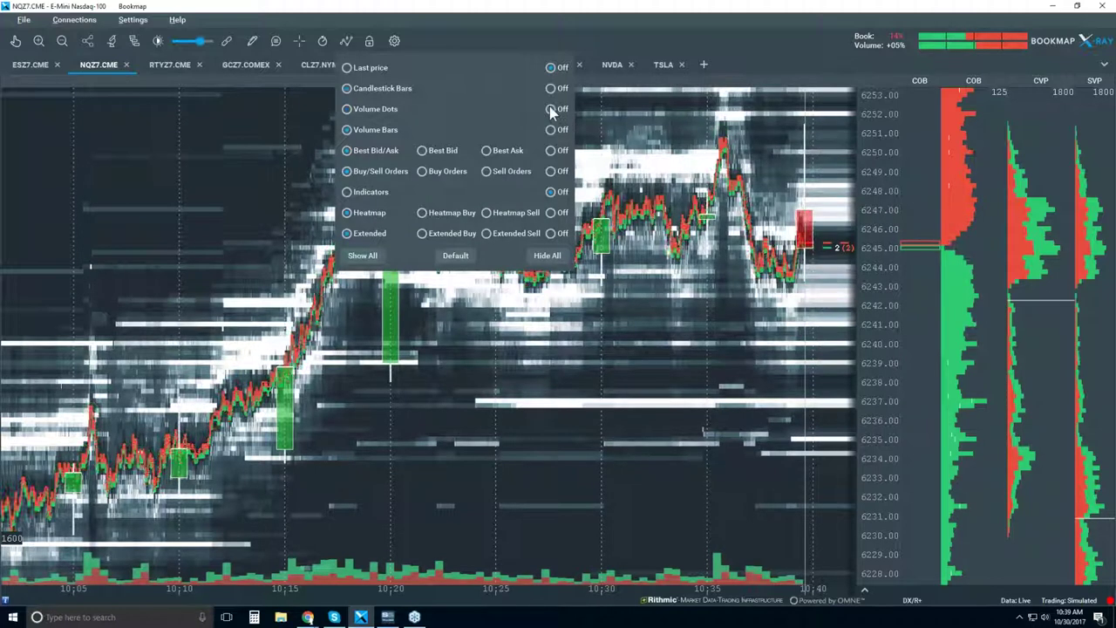
left_click(552, 150)
left_click(551, 212)
left_click(551, 233)
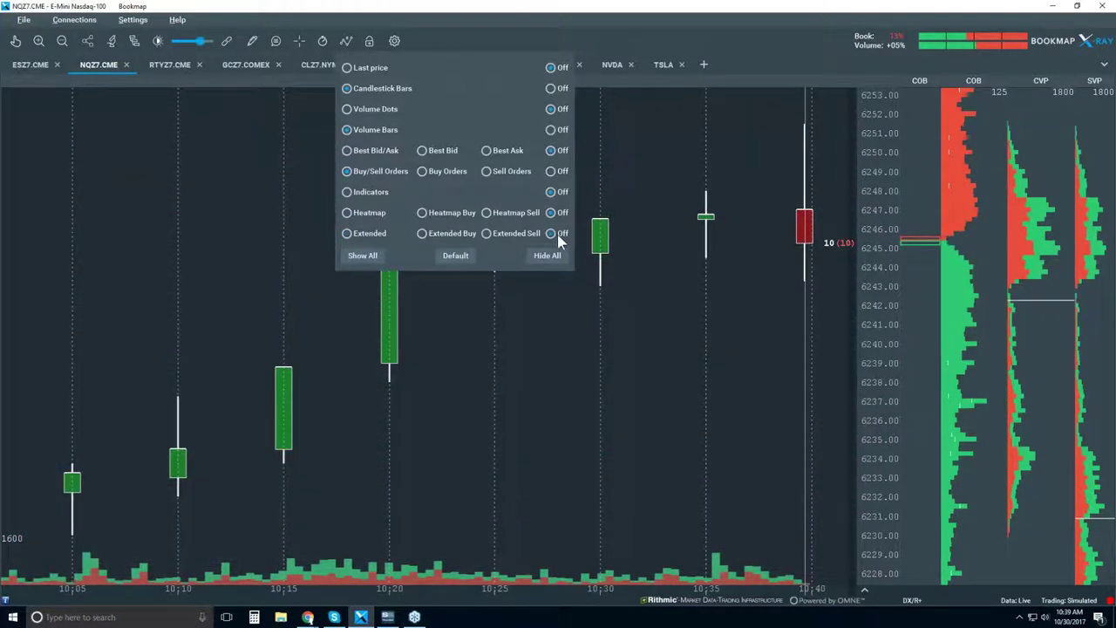
Overlay the Best Bid/Ask lines on the candlesticks of the NQZ7.CME session since about 09:15
scroll(559, 319, "down", 5)
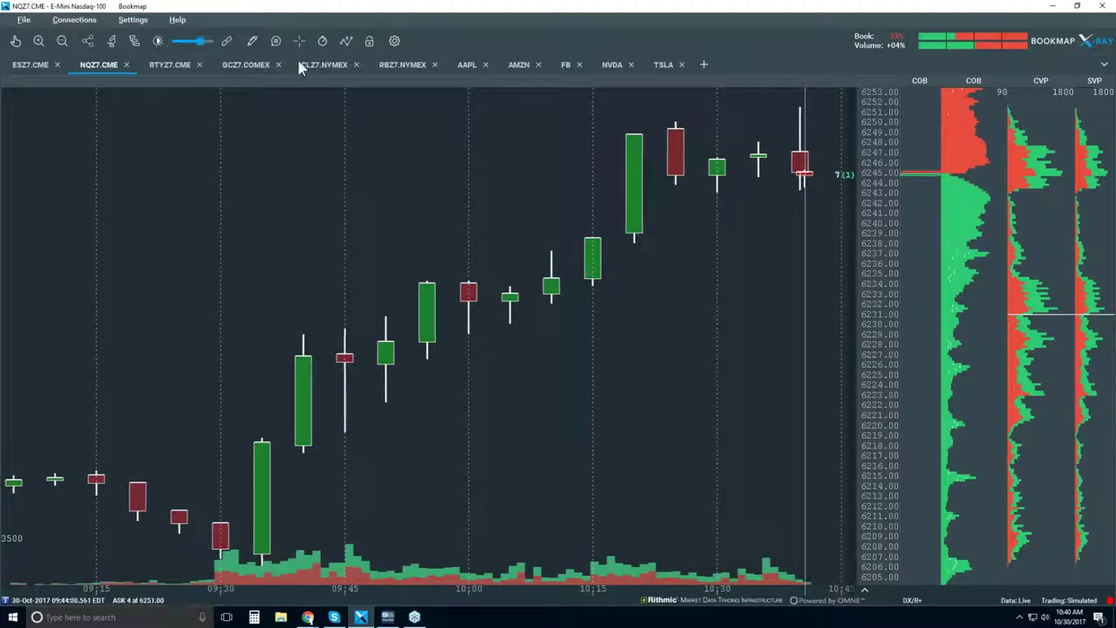
left_click(348, 42)
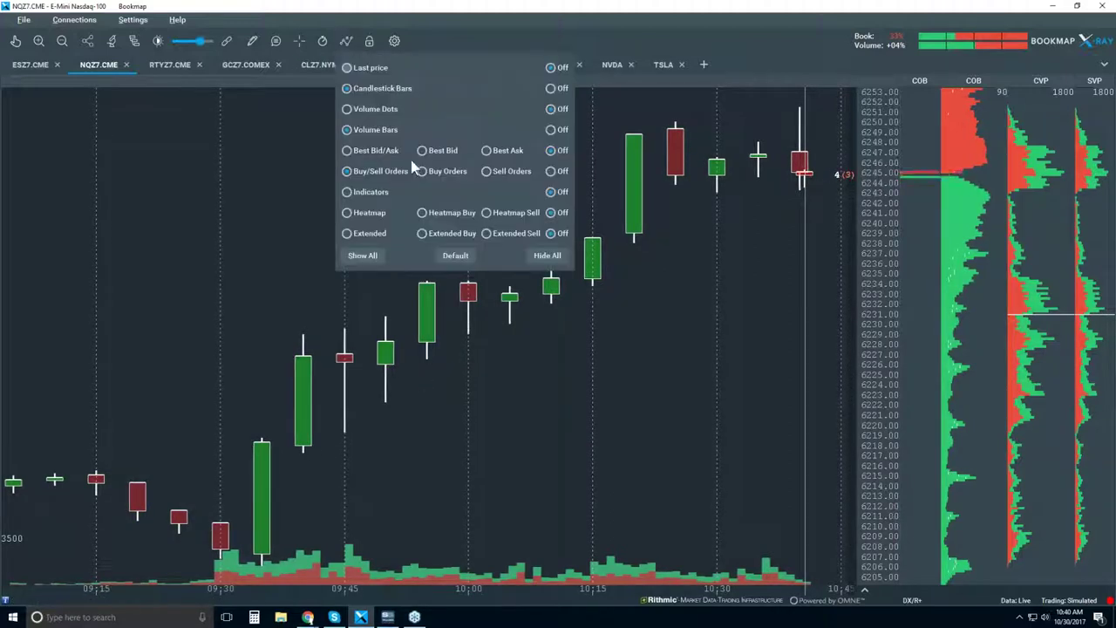
left_click(378, 152)
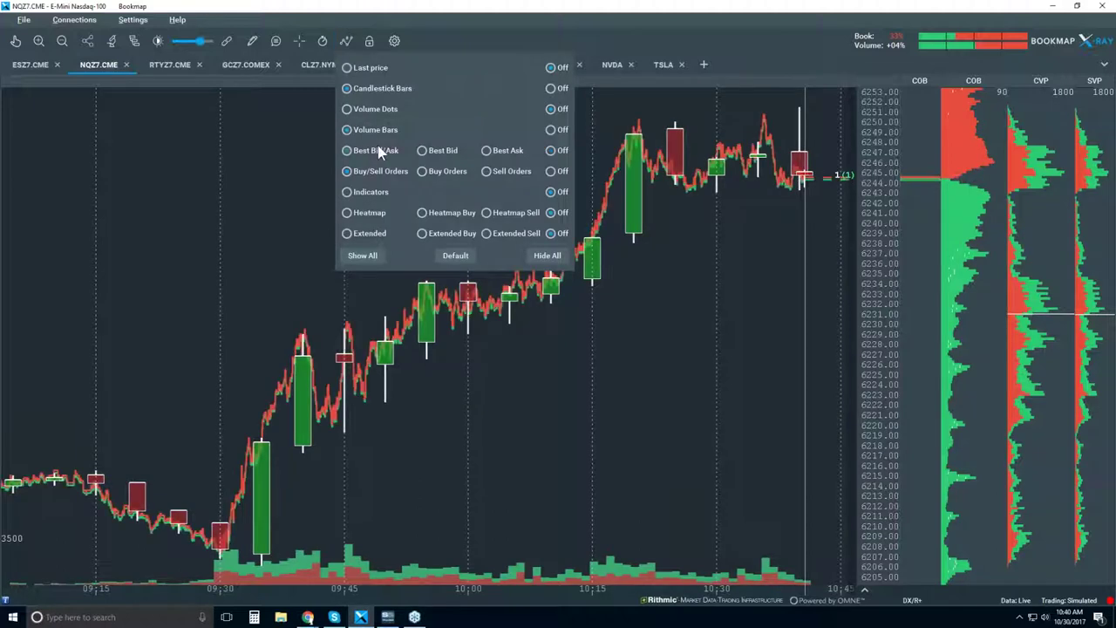
left_click(554, 350)
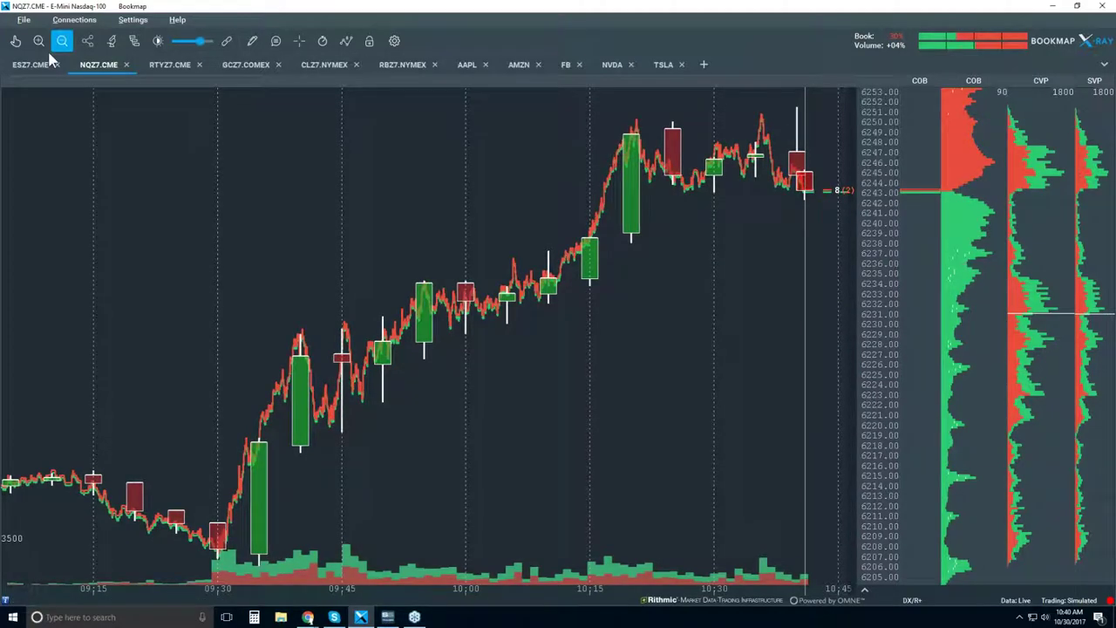
Add Volume Dots to the bid/ask lines and candlesticks for the period from about 09:35 to 09:58
left_click(16, 42)
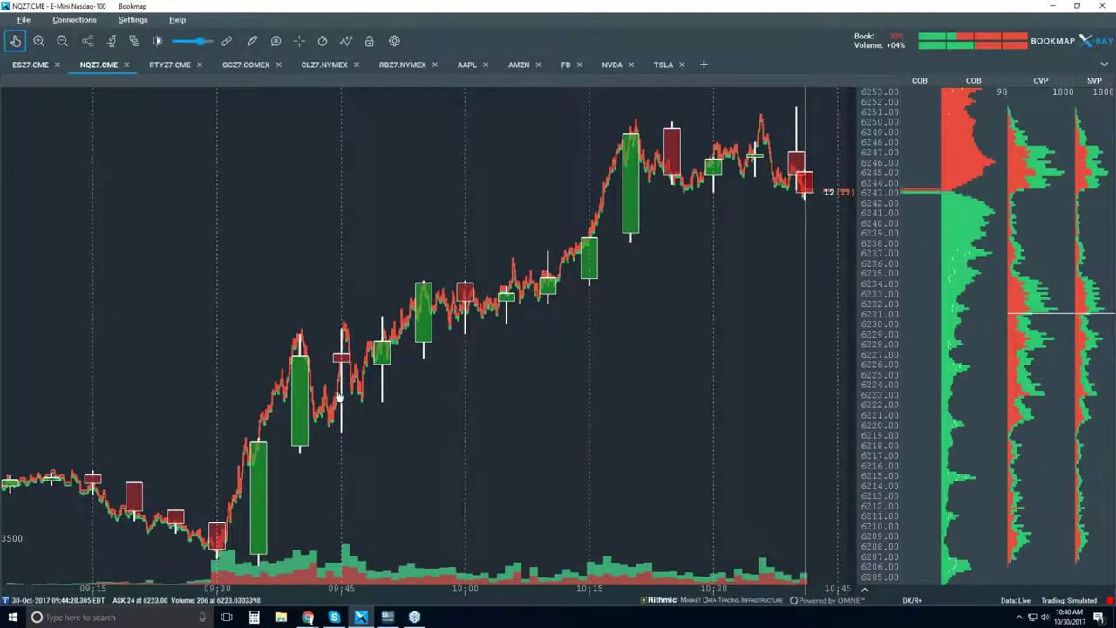
scroll(338, 397, "up", 2)
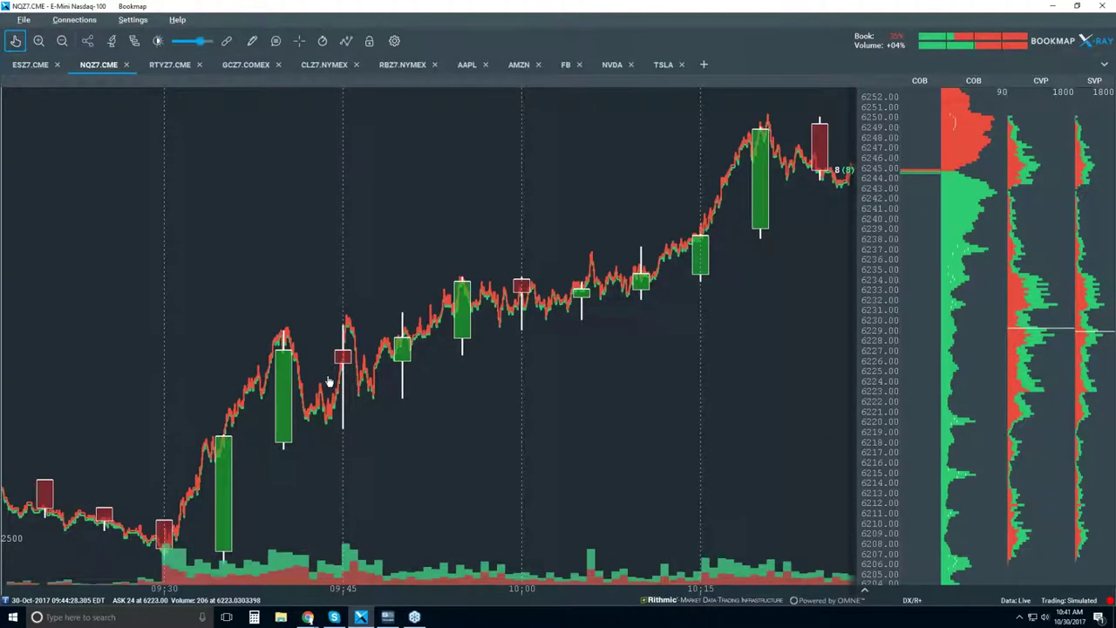
scroll(328, 382, "up", 2)
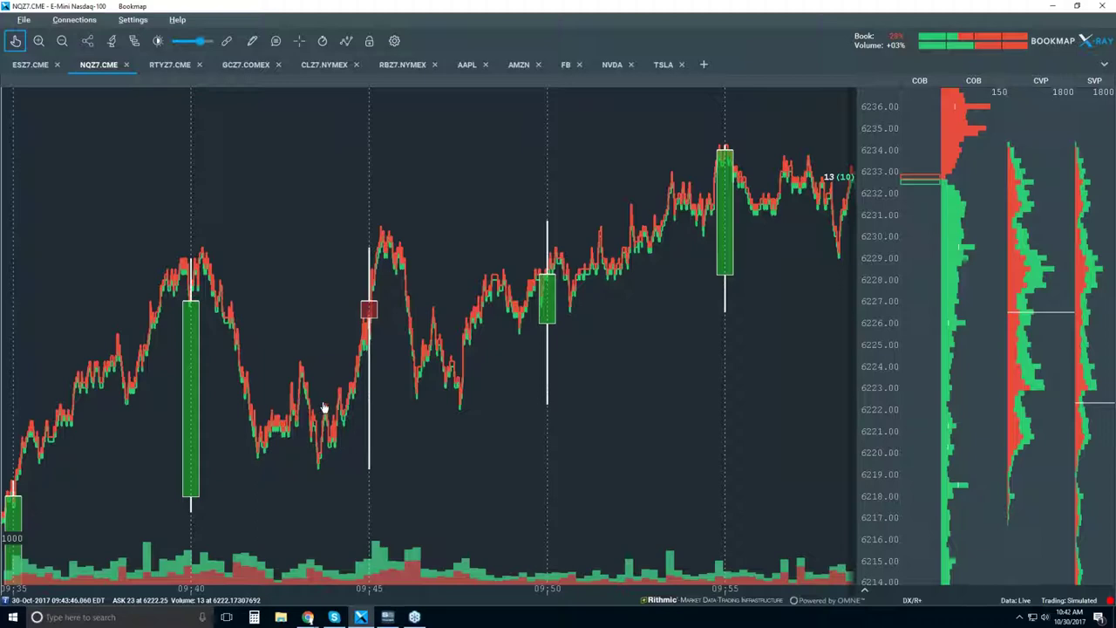
left_click(343, 45)
left_click(390, 111)
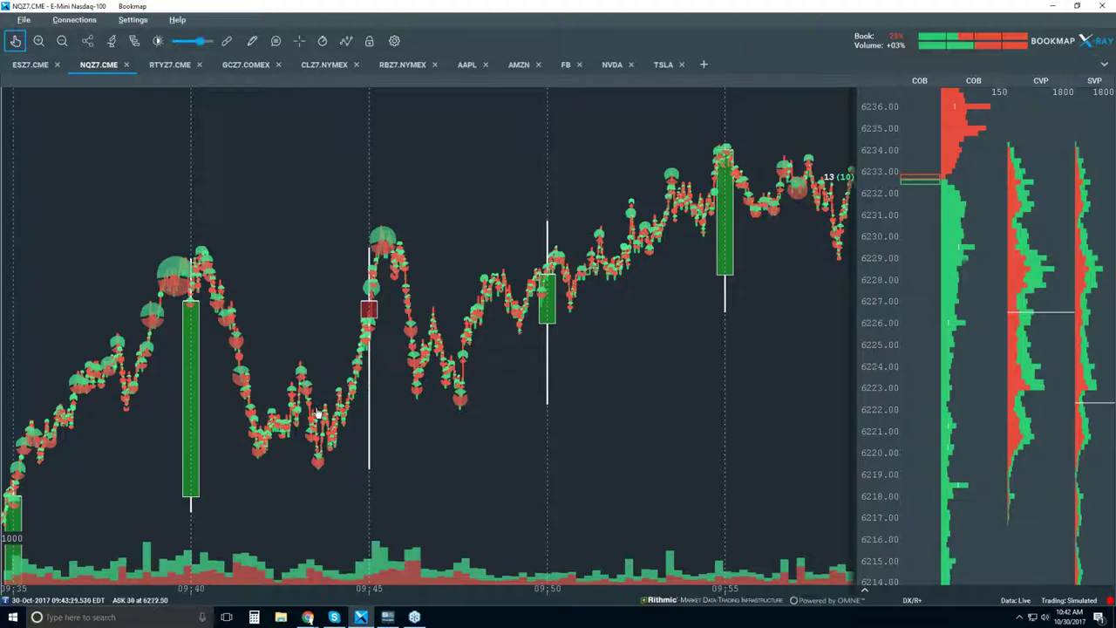
Zoom in on the small price peak just after 09:43 until the time axis shows 100-millisecond intervals around 09:43:04
scroll(299, 379, "up", 2)
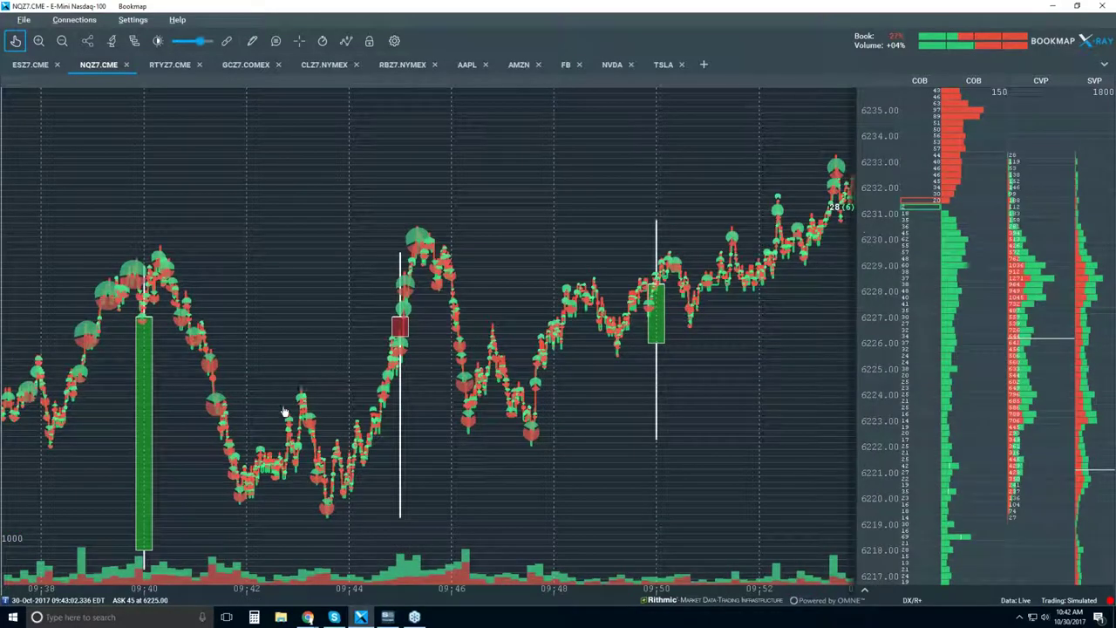
scroll(253, 420, "up", 2)
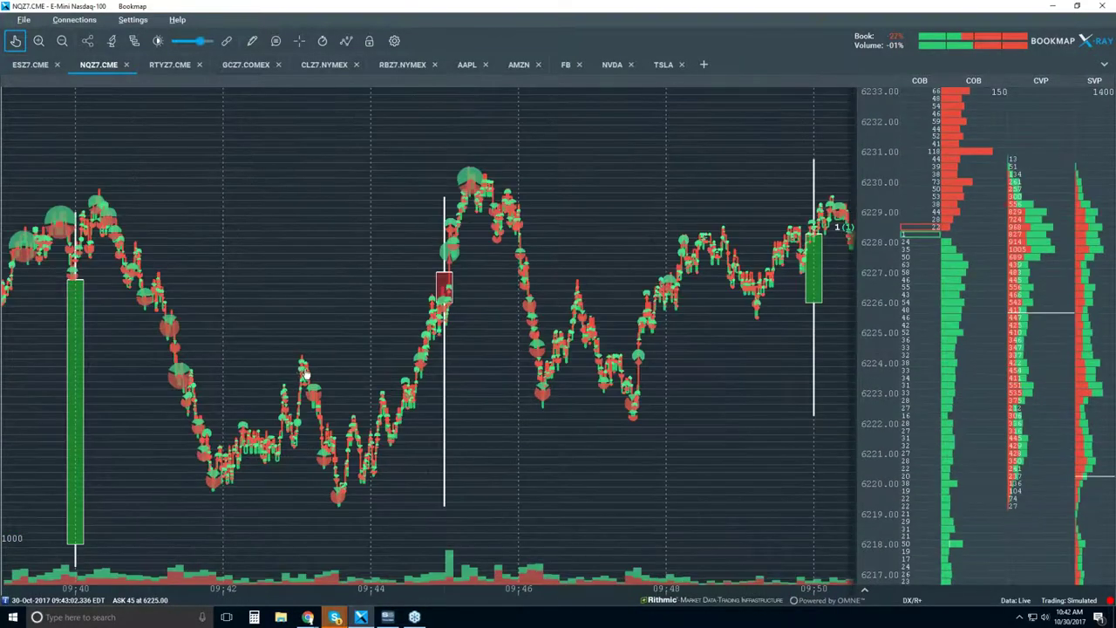
scroll(306, 373, "up", 2)
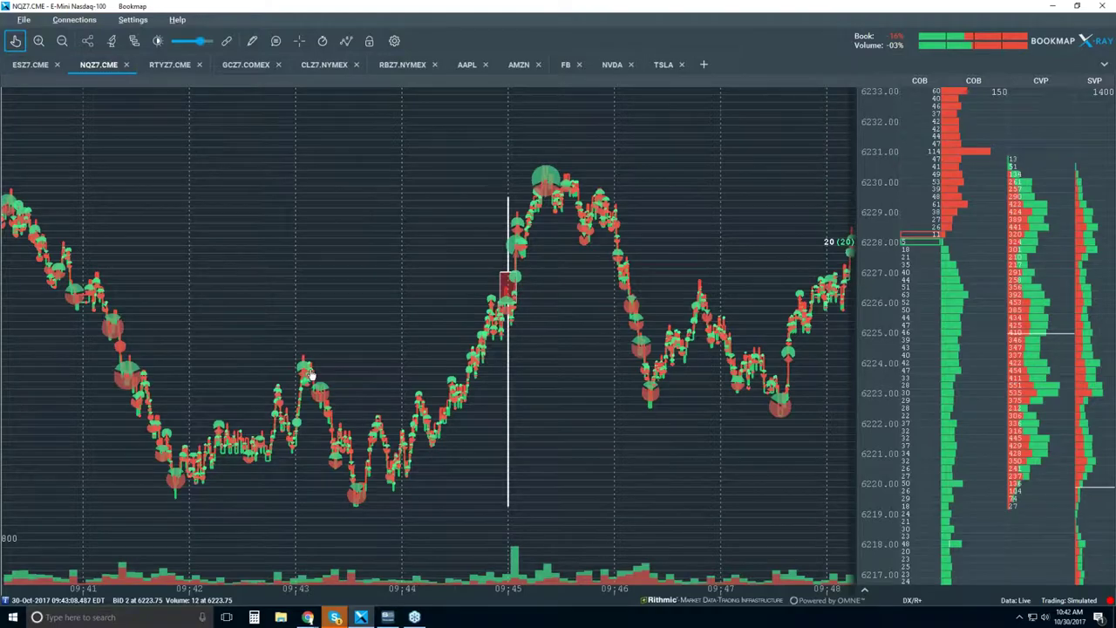
scroll(312, 373, "up", 6)
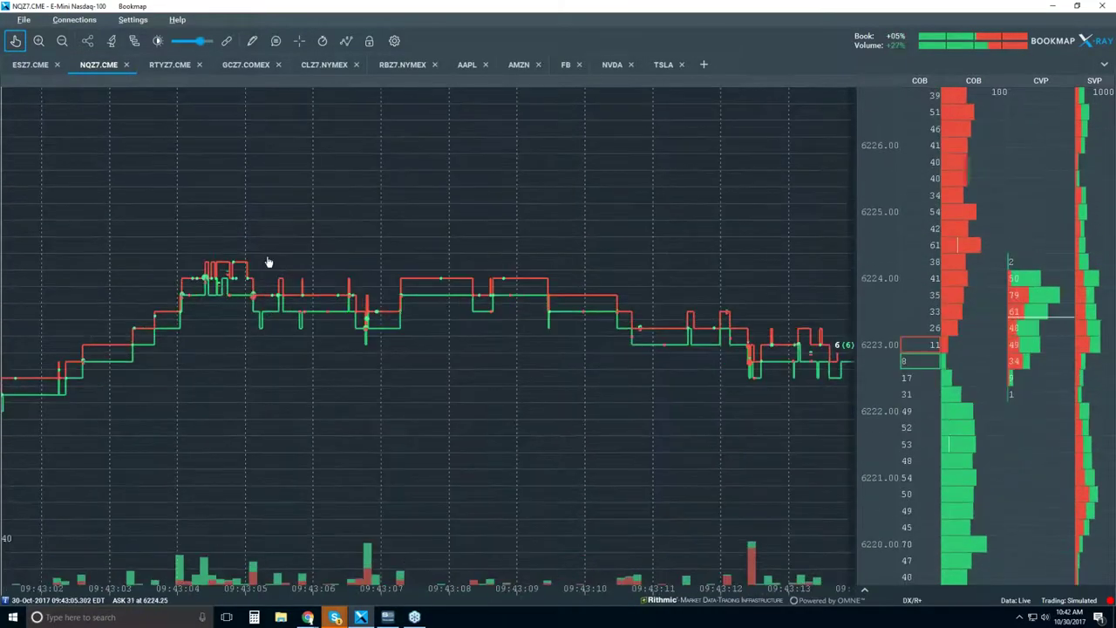
left_click_drag(270, 340, 401, 343)
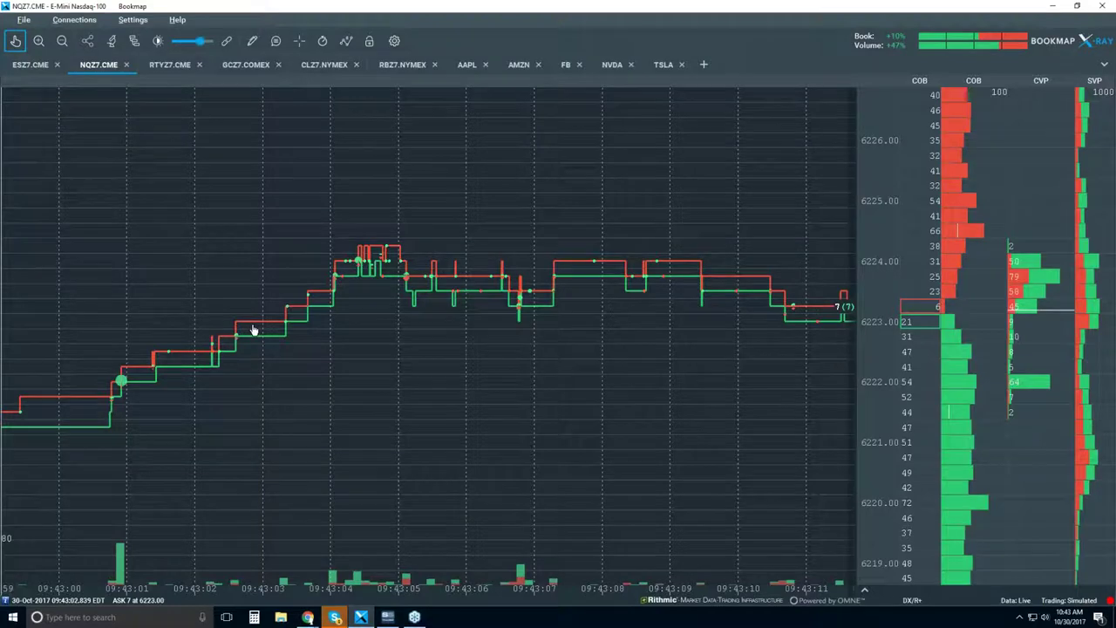
scroll(339, 282, "up", 5)
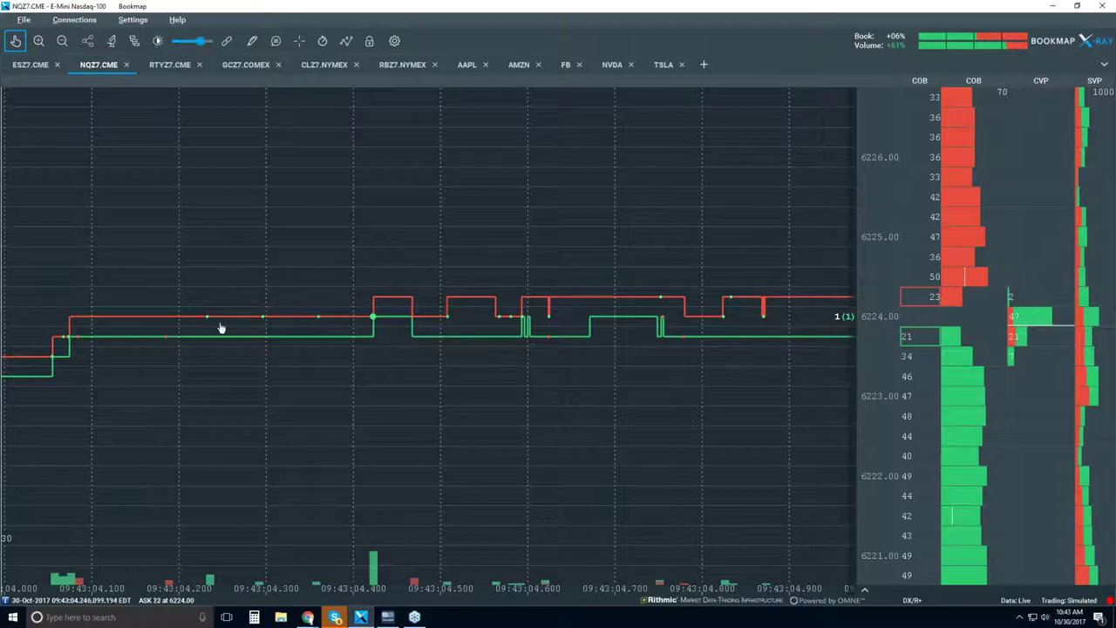
Turn on the data tooltip and magnify the large volume dot at 6224.00 near 09:43:04.422 to inspect its individual trades
left_click(276, 41)
mouse_move(202, 312)
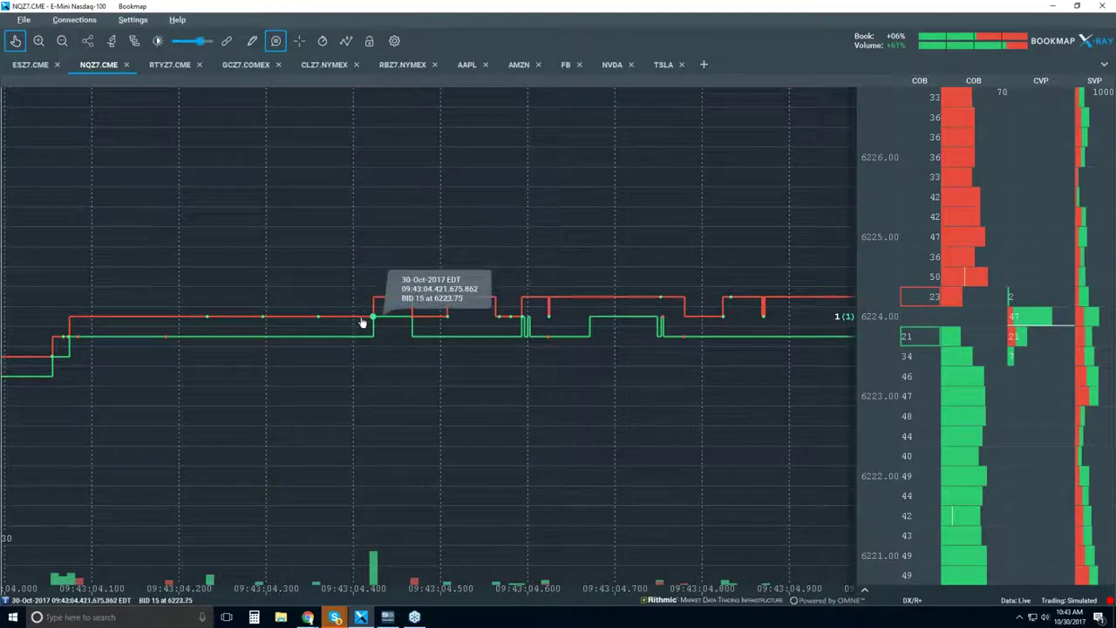
scroll(374, 320, "up", 10)
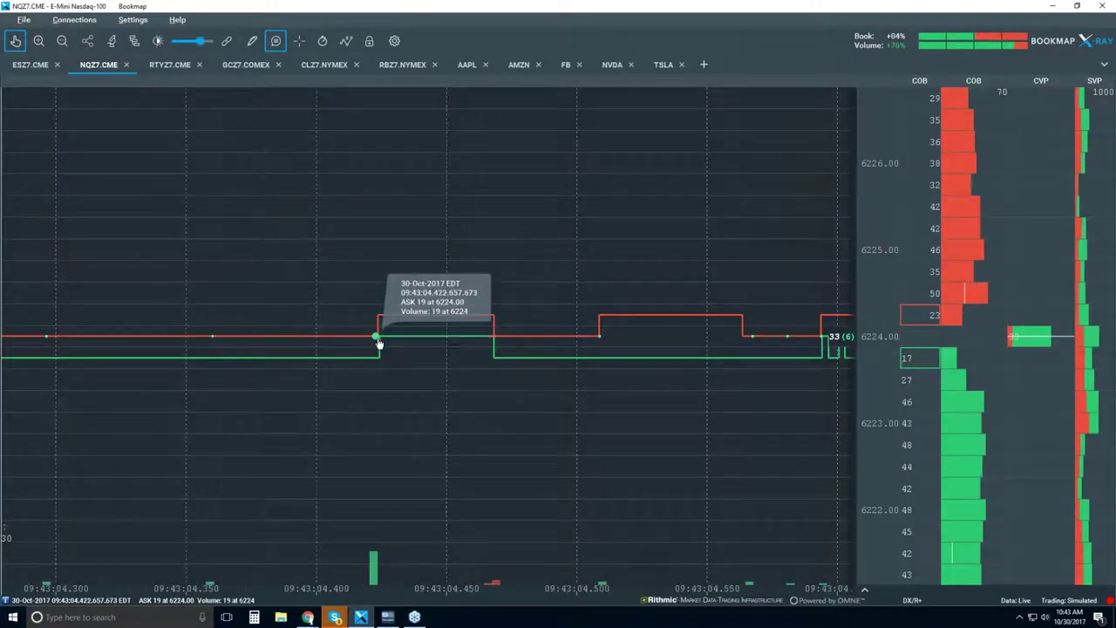
scroll(369, 342, "up", 10)
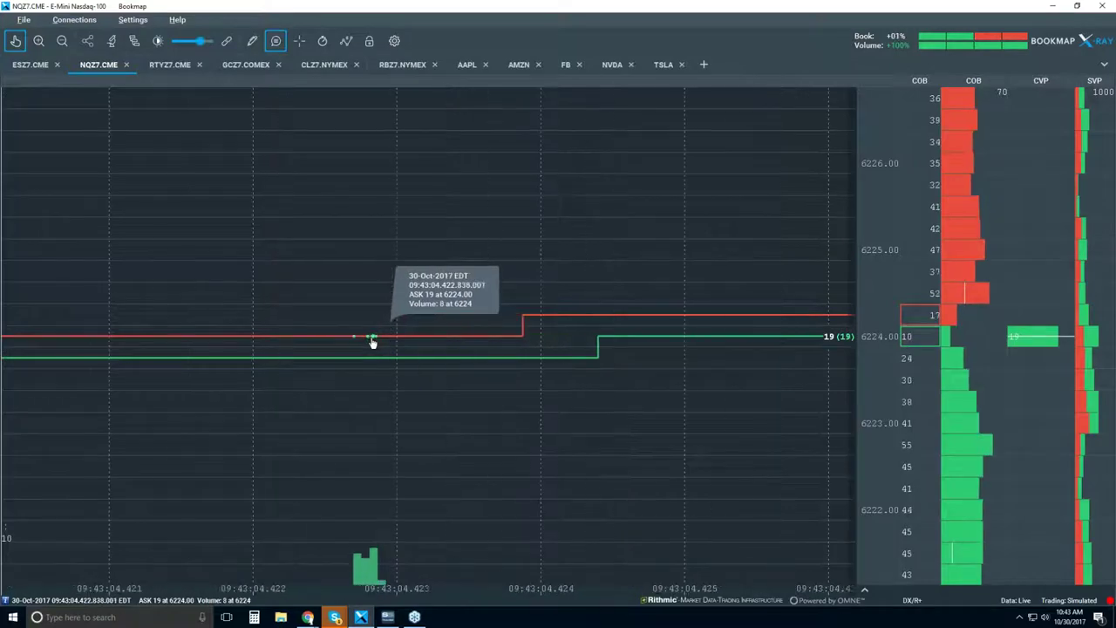
scroll(374, 341, "up", 3)
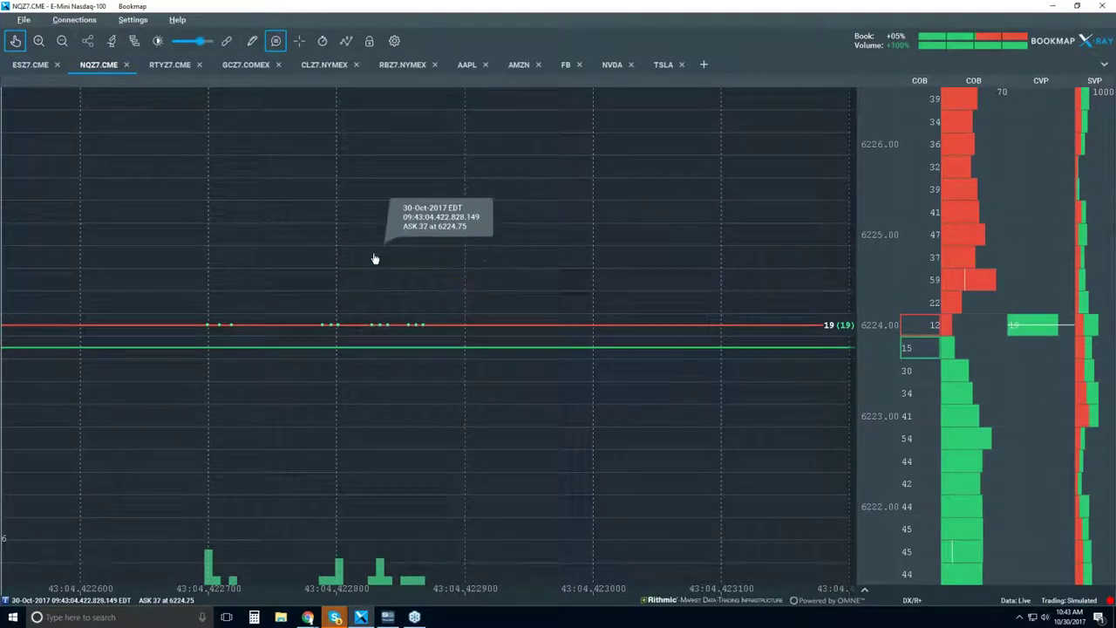
Examine the last group of trades near 09:43:04.422860 closely, isolating a single dot at sub-microsecond intervals
scroll(340, 253, "up", 3)
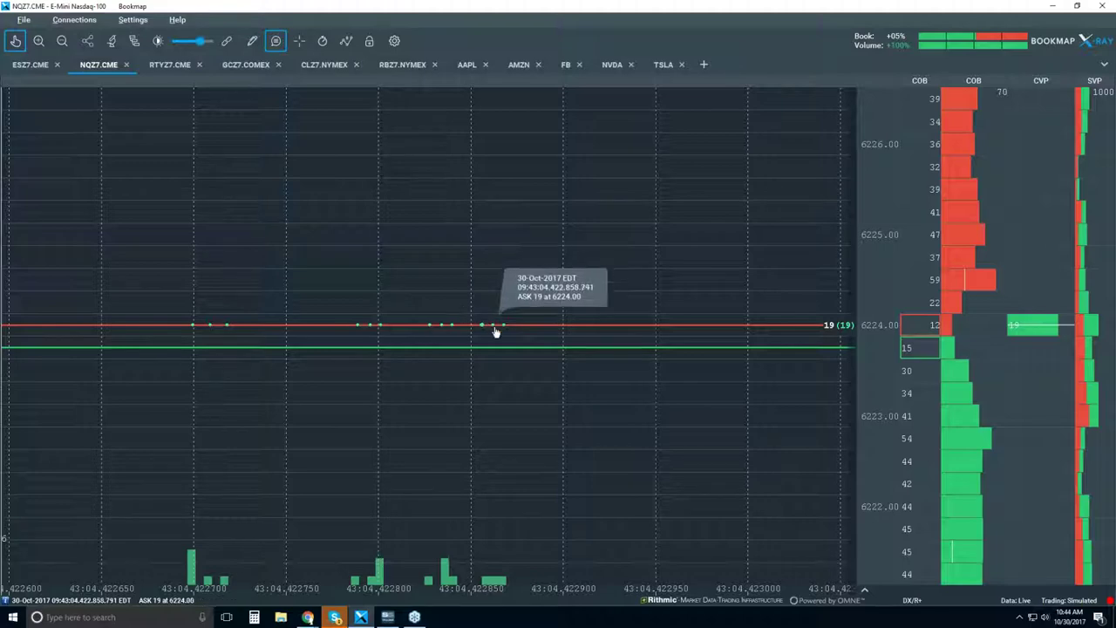
scroll(486, 326, "up", 5)
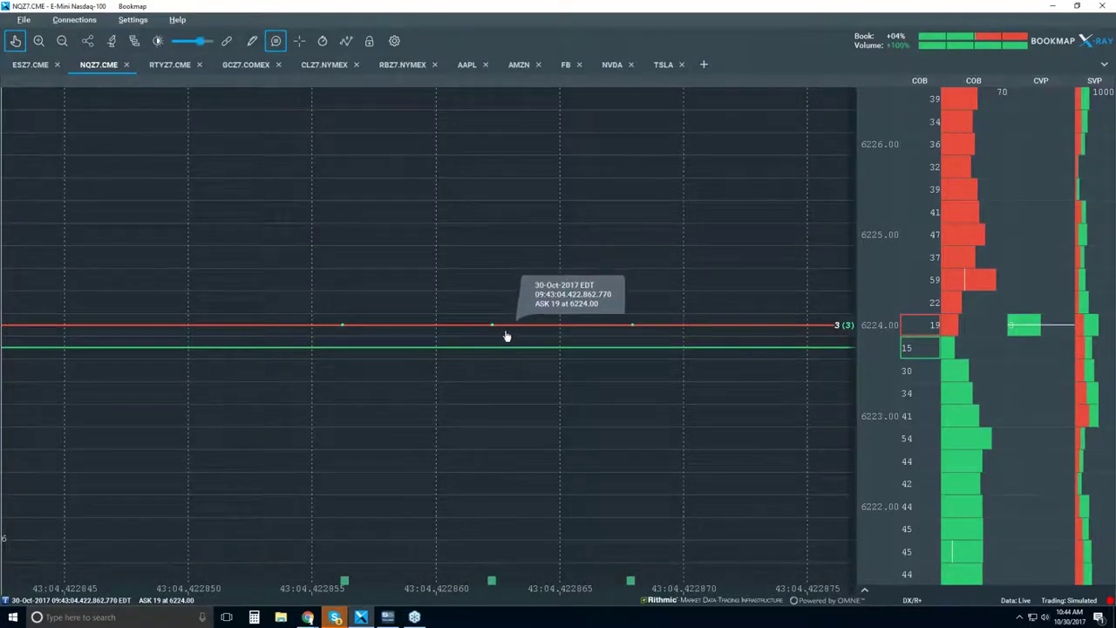
scroll(505, 331, "up", 2)
scroll(506, 330, "up", 4)
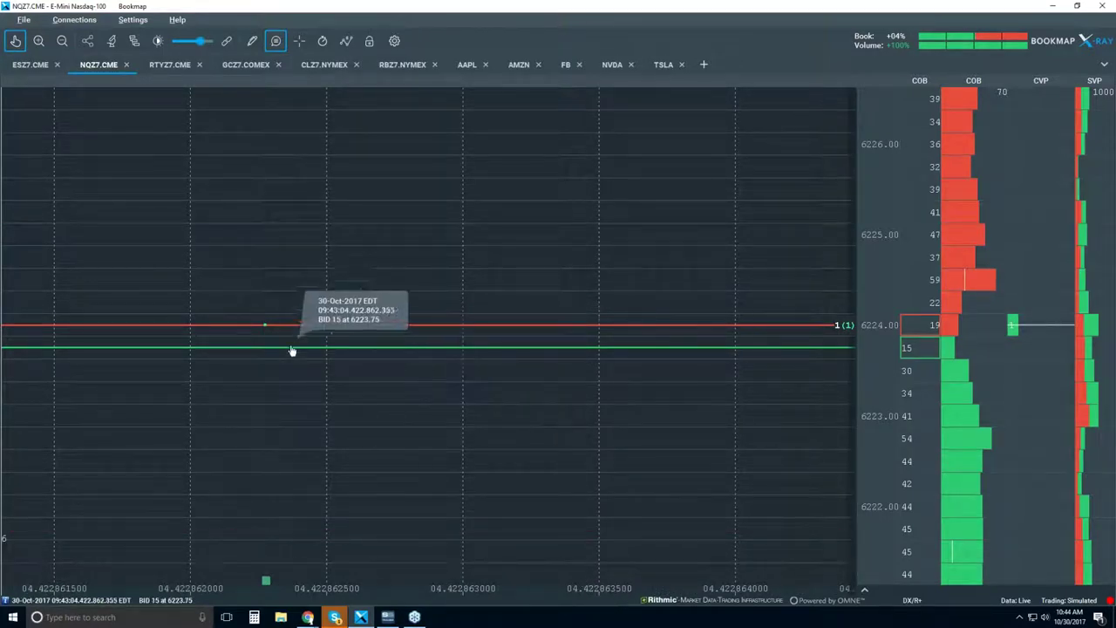
Zoom back out from the single trade to view the surrounding clusters merged into one dot on a 10-millisecond scale
scroll(323, 337, "down", 3)
scroll(324, 337, "down", 6)
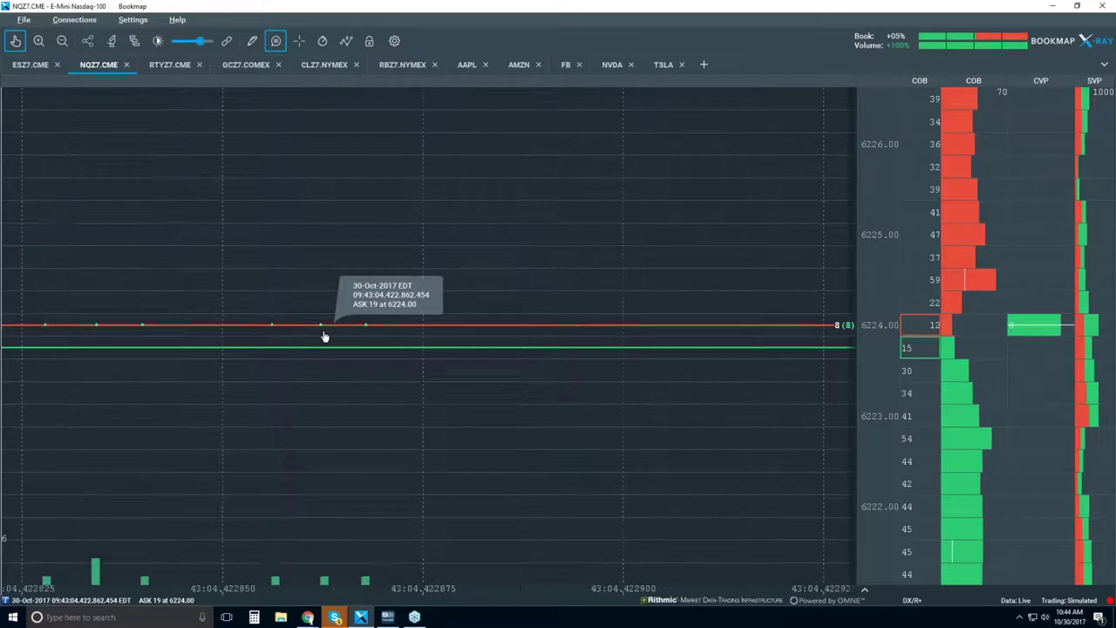
scroll(526, 239, "down", 3)
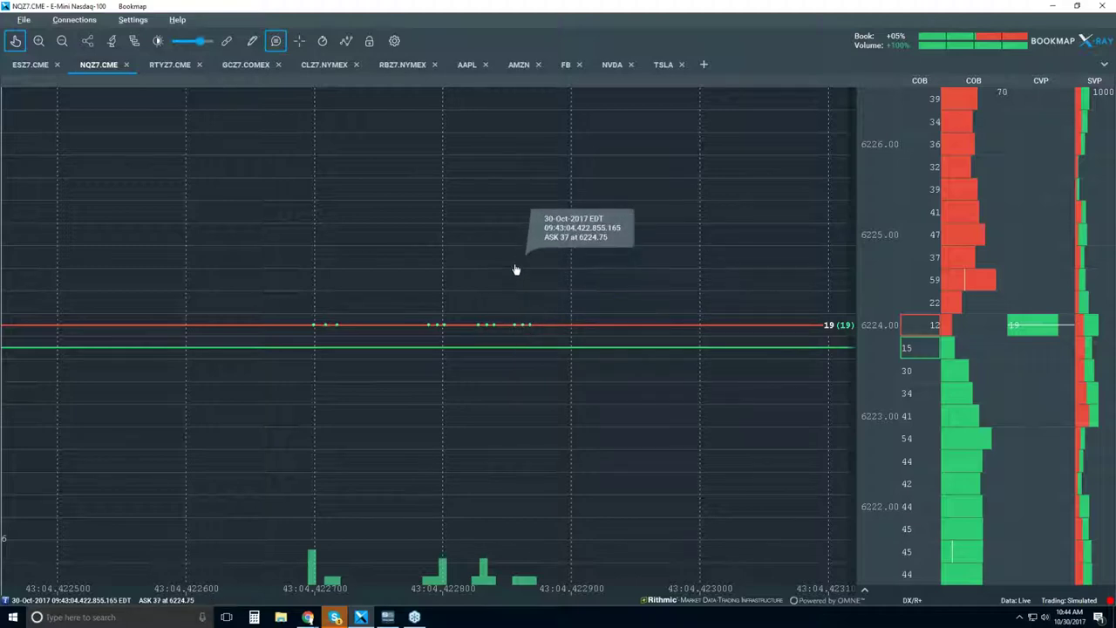
scroll(524, 270, "down", 2)
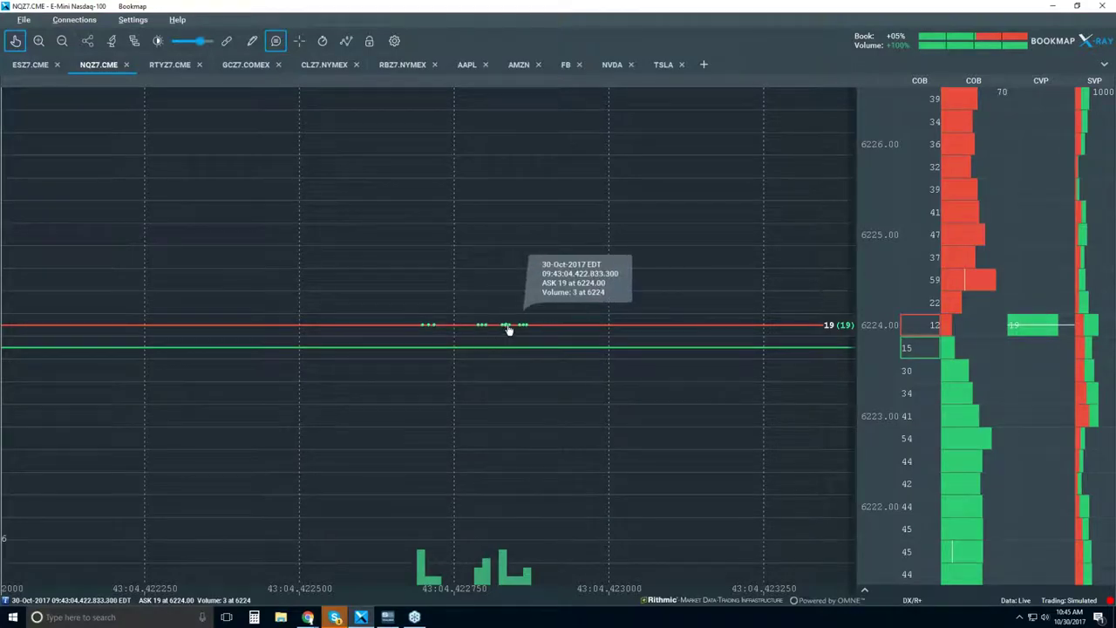
scroll(506, 334, "down", 3)
scroll(512, 353, "down", 4)
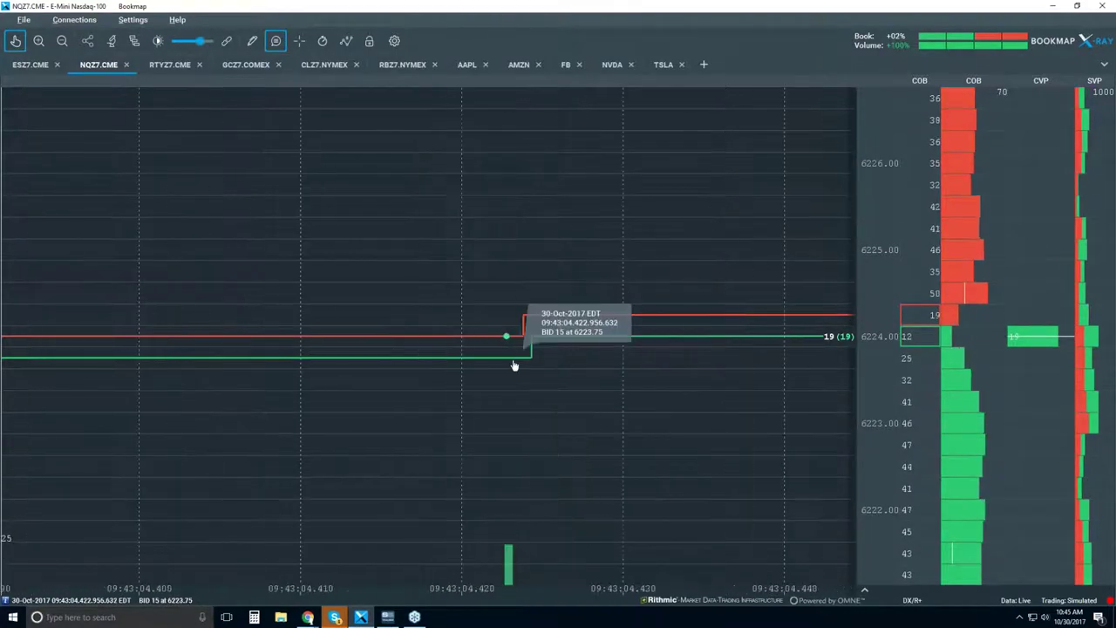
Return the chart to the wider view from about 09:34 to 09:50 and turn off the data tooltip
scroll(515, 357, "down", 4)
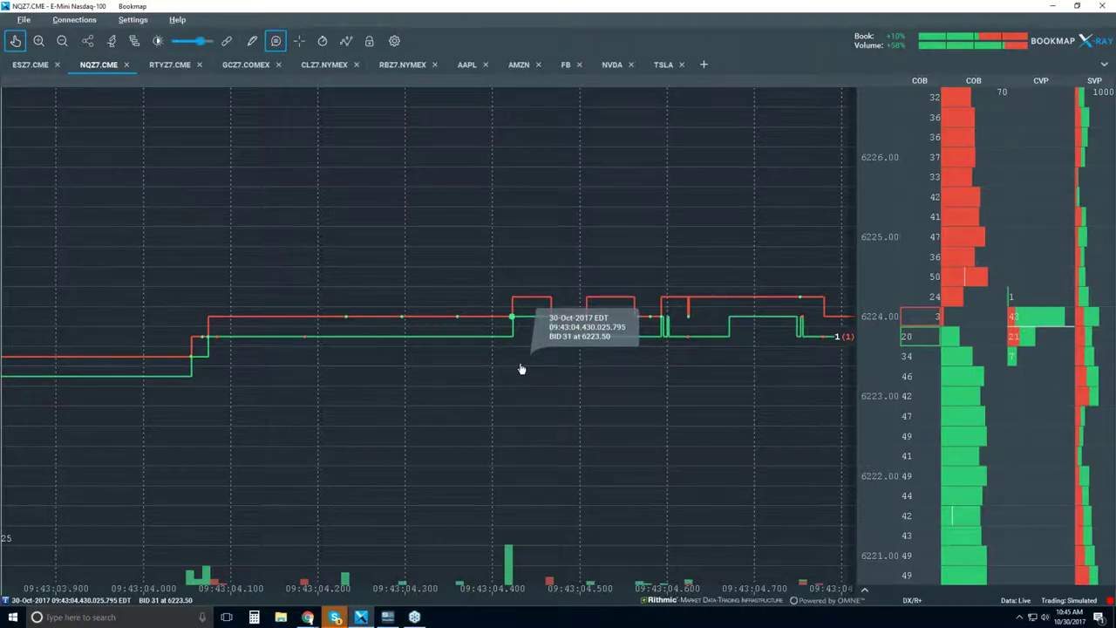
scroll(528, 387, "down", 2)
scroll(536, 388, "down", 4)
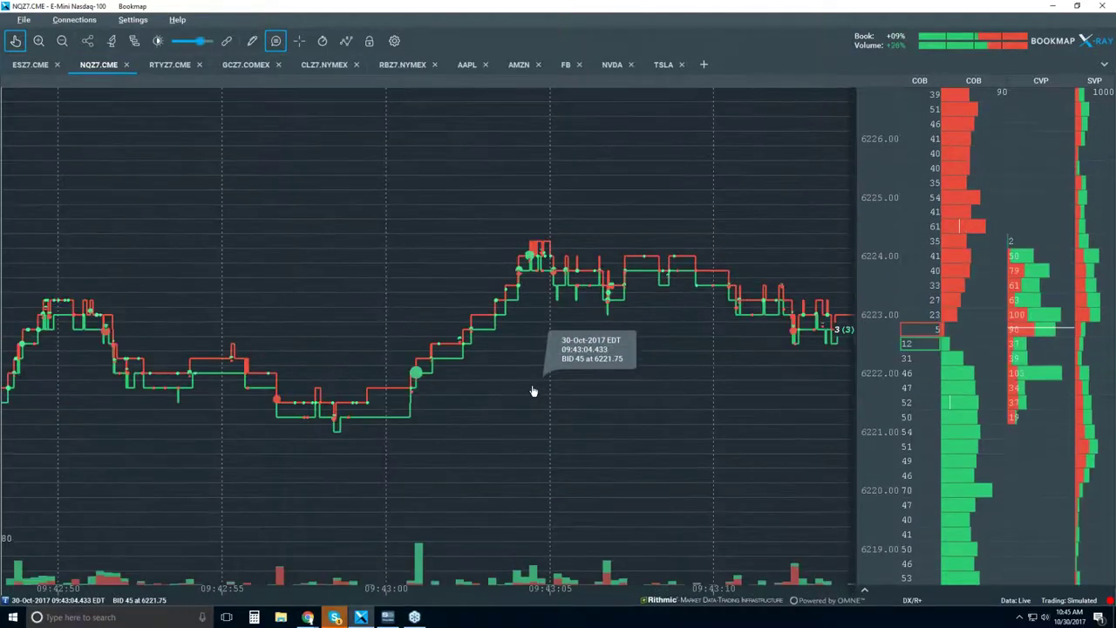
scroll(534, 391, "down", 2)
scroll(534, 391, "down", 2)
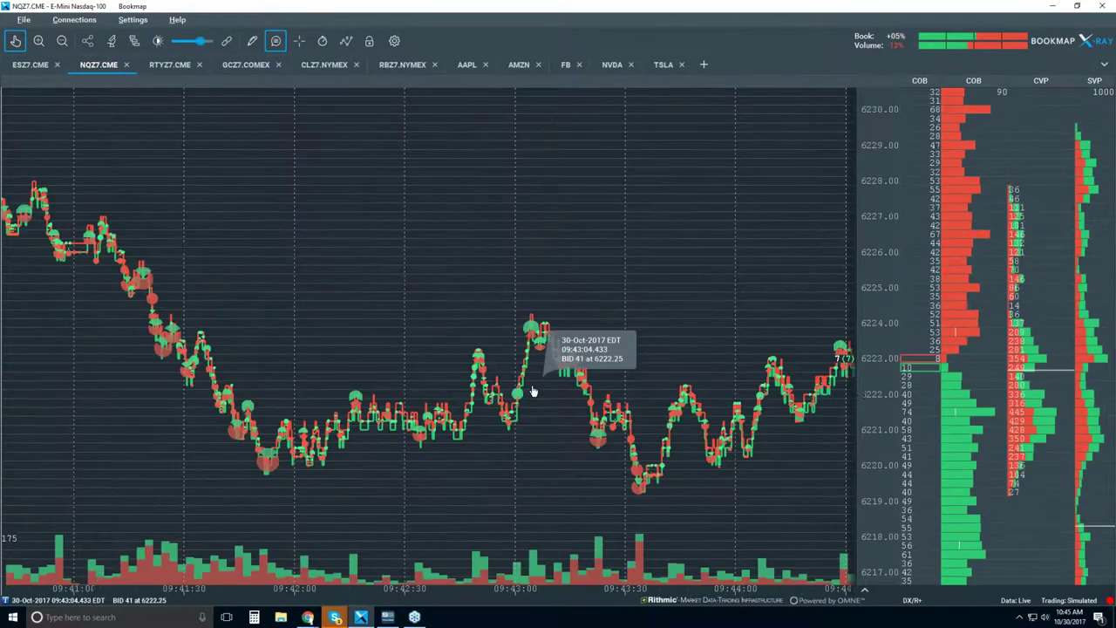
scroll(534, 386, "down", 2)
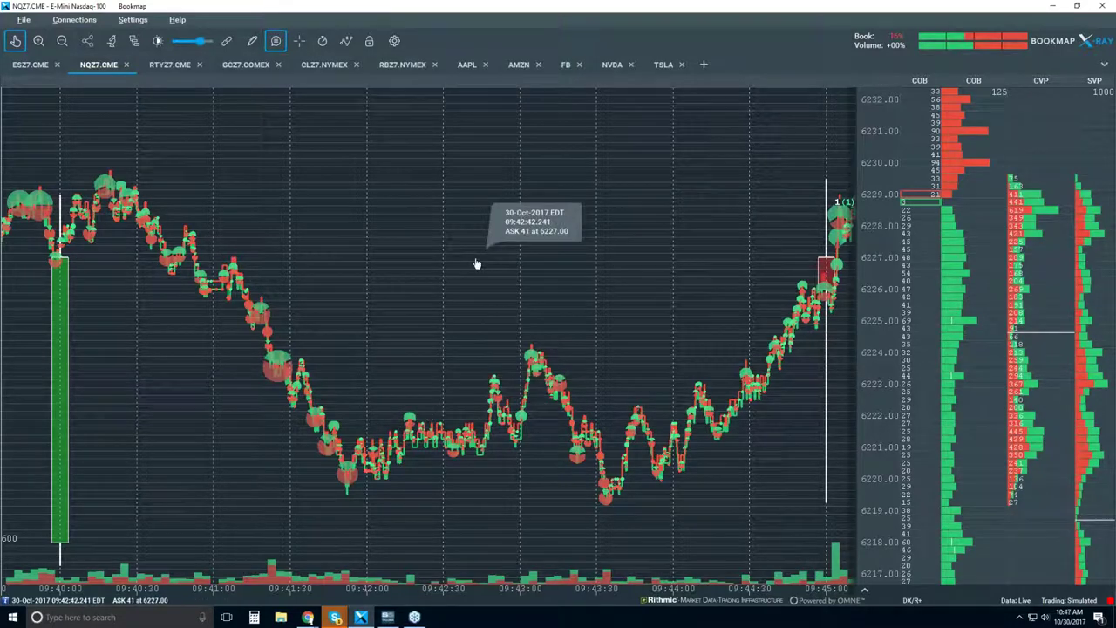
scroll(477, 264, "down", 4)
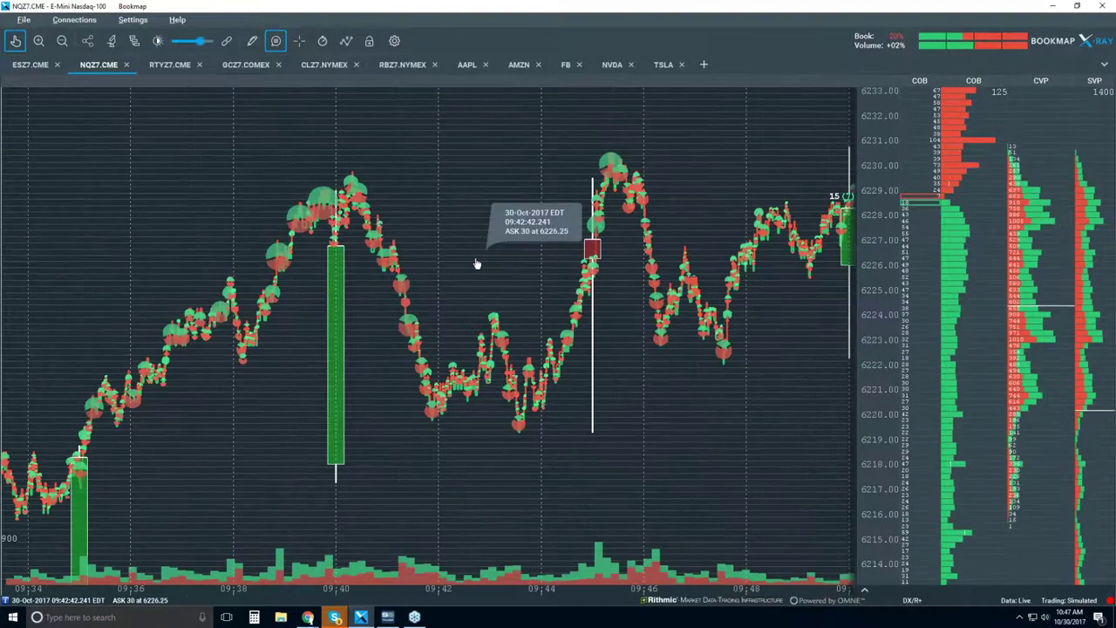
left_click(276, 40)
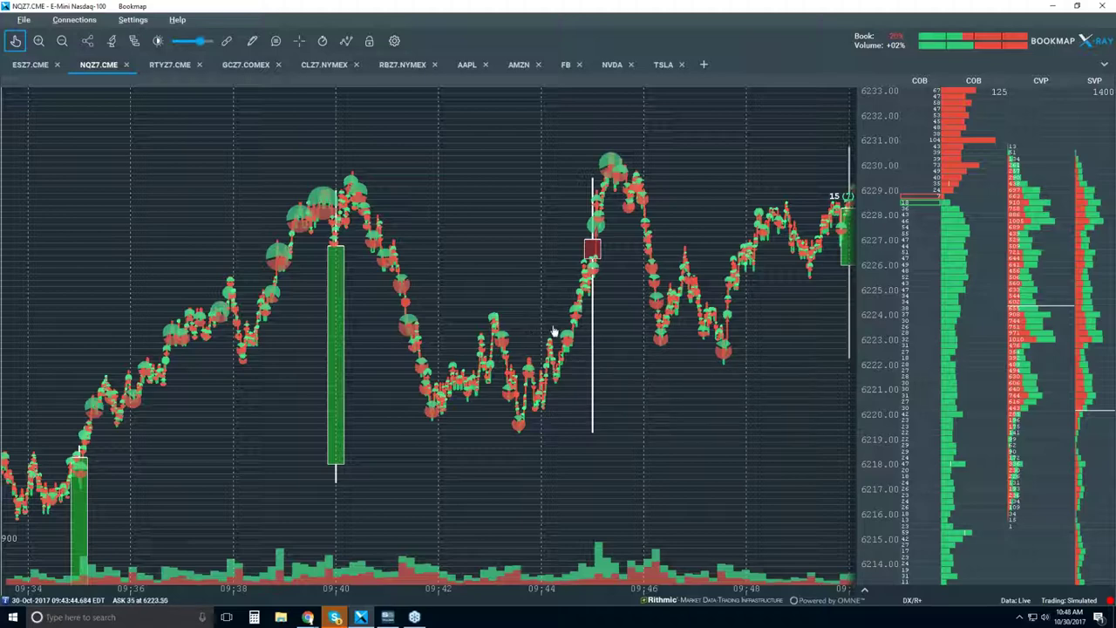
Examine the price rise and volume dots at several scales, ending with the view from about 09:30 to 10:00
scroll(511, 340, "up", 2)
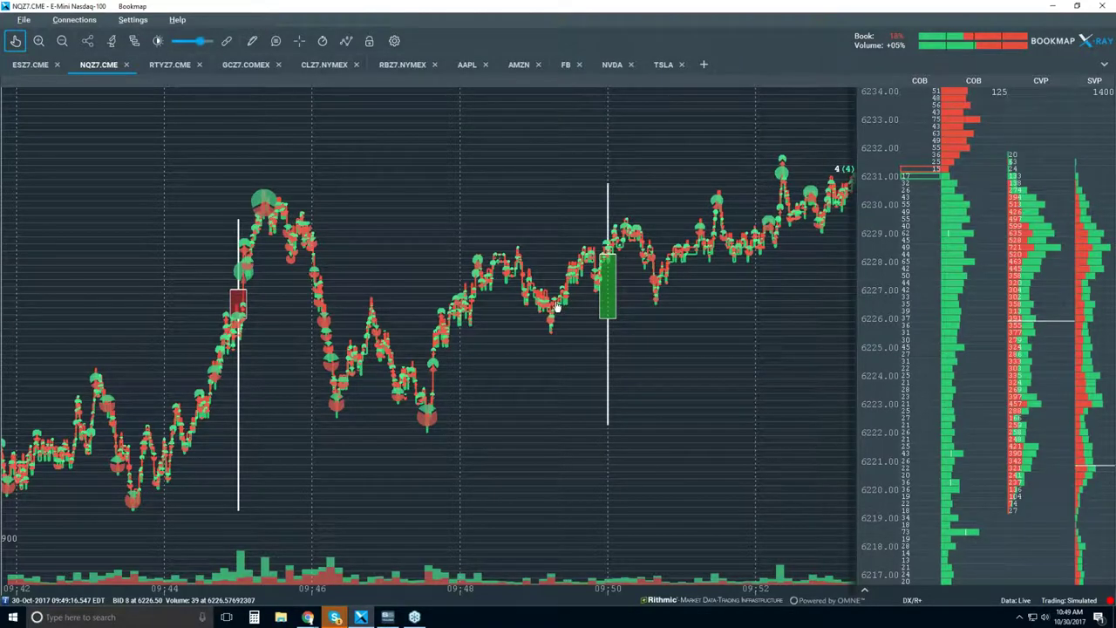
scroll(556, 306, "down", 2)
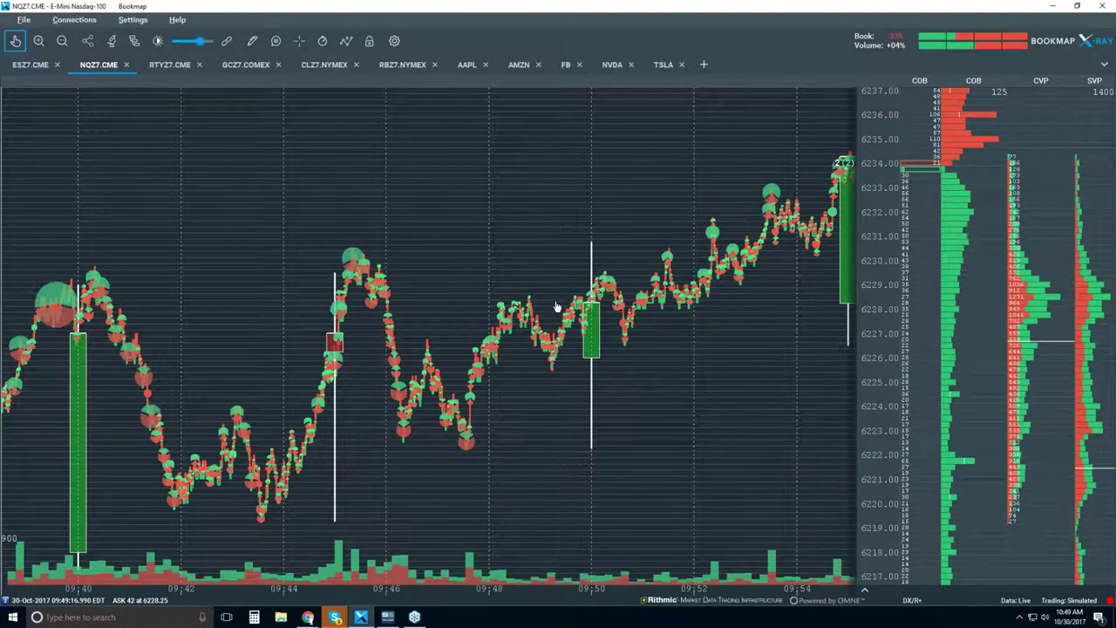
scroll(556, 306, "down", 2)
scroll(555, 306, "down", 2)
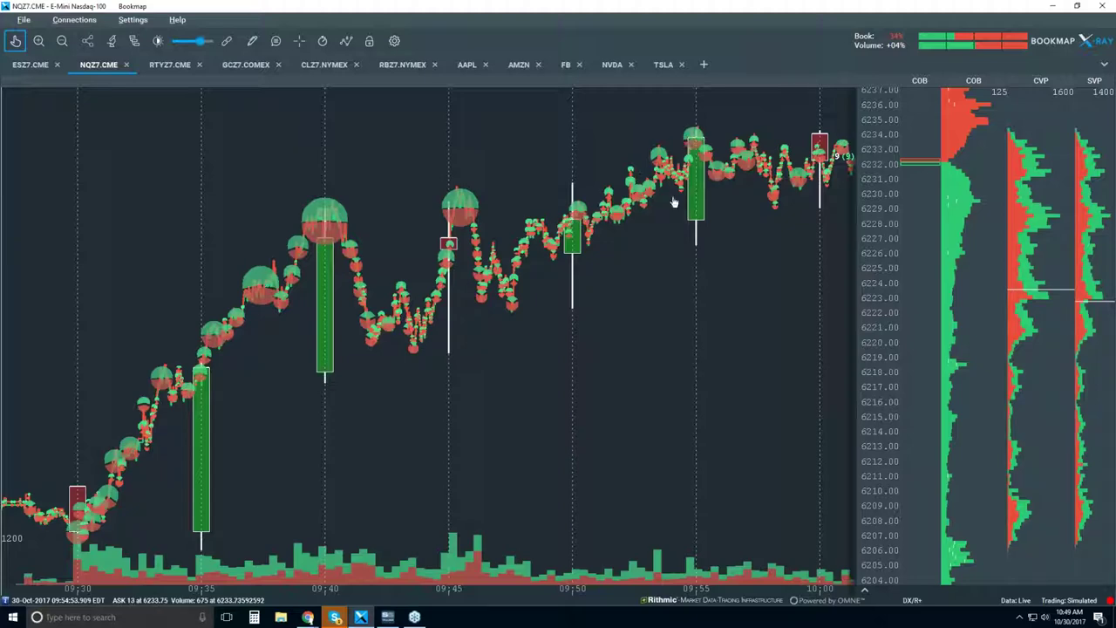
Return the chart to the live price and view the whole session since about 09:30
left_click(16, 43)
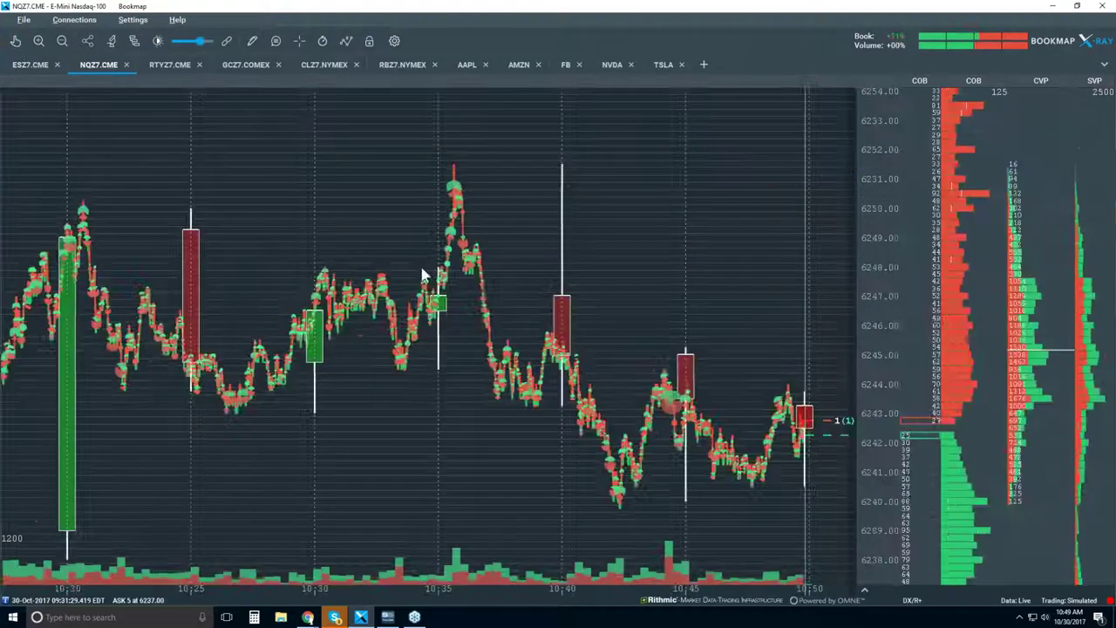
scroll(417, 277, "down", 1)
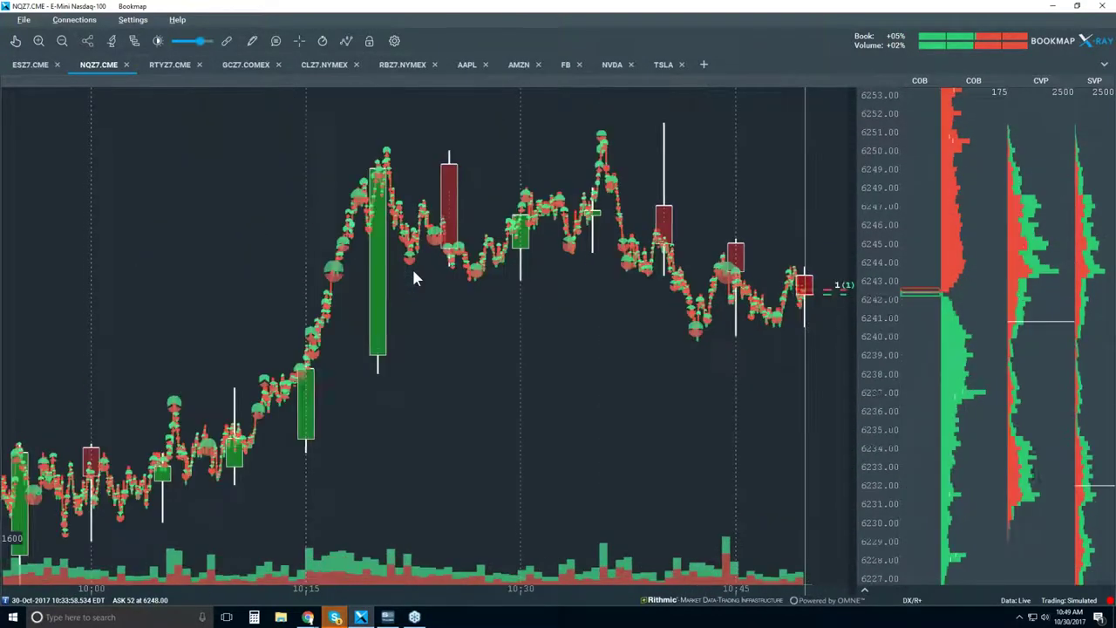
scroll(417, 277, "down", 1)
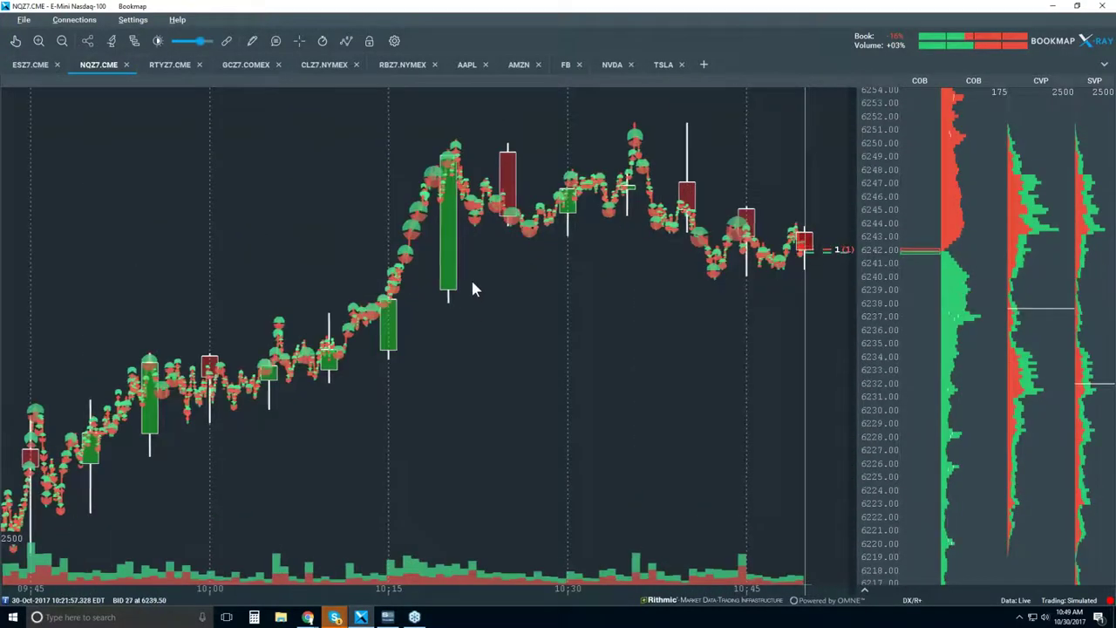
scroll(438, 304, "down", 1)
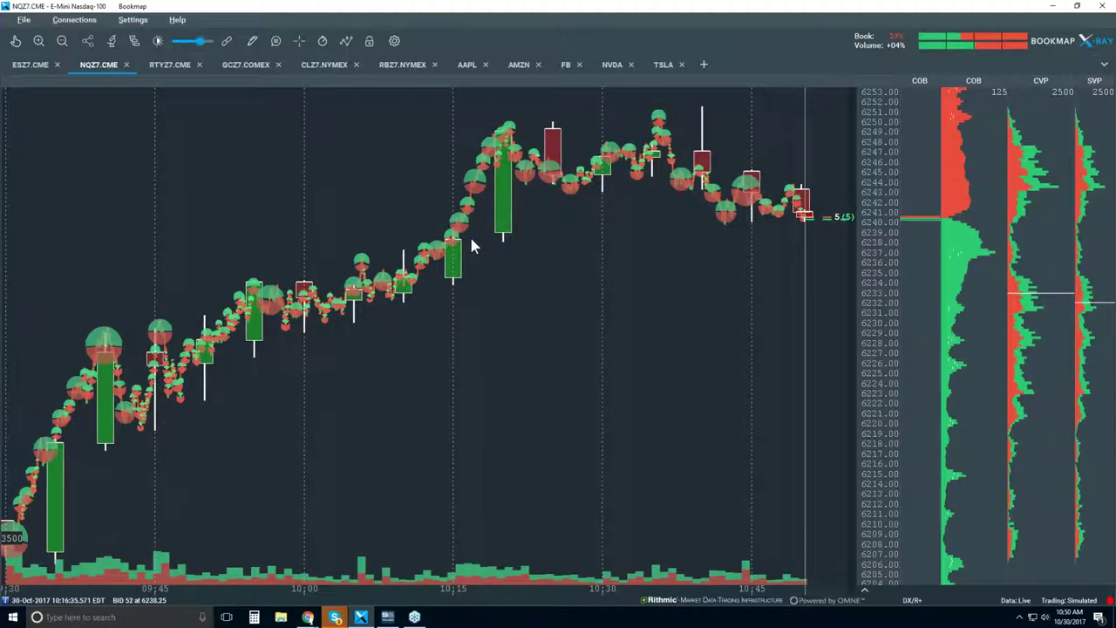
Magnify the most recent price action from about 10:30 onward and compare it with the order book columns
scroll(797, 196, "up", 2)
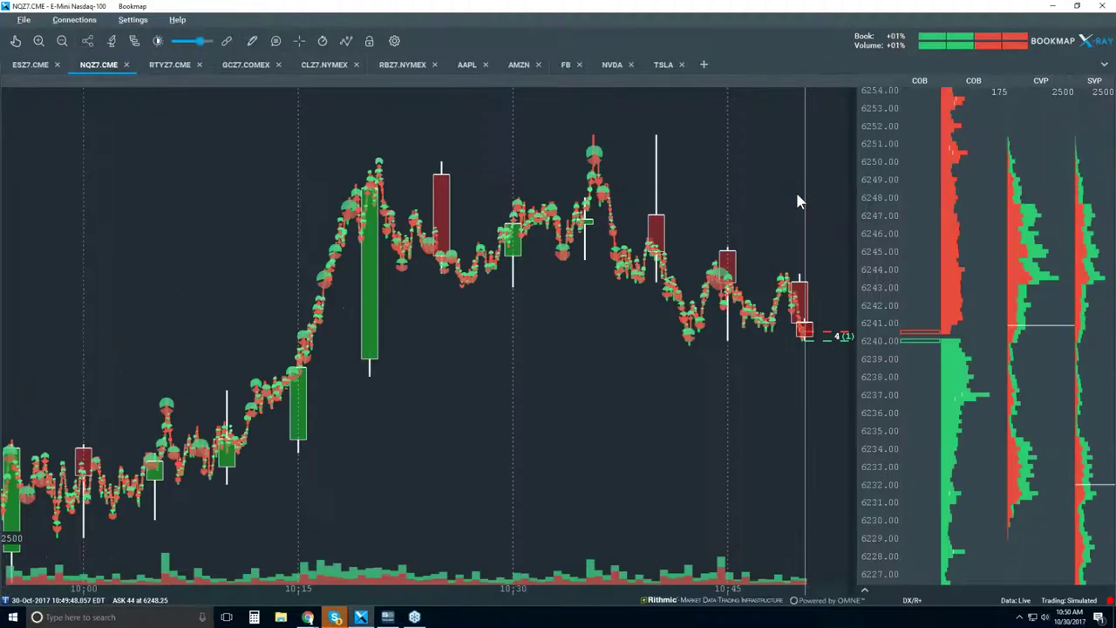
scroll(771, 219, "up", 3)
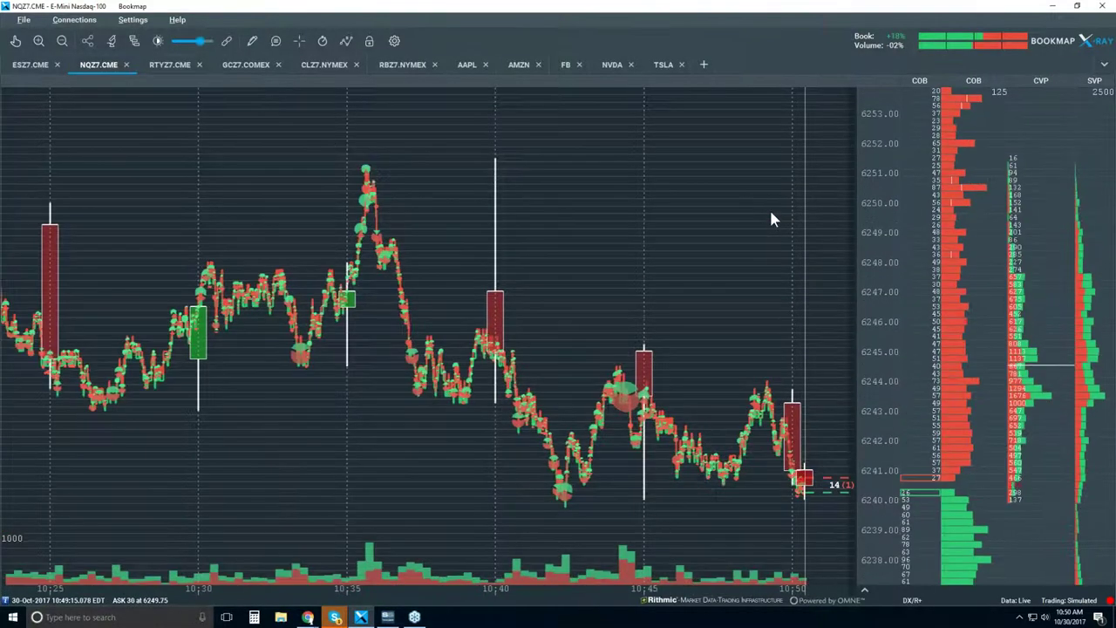
scroll(756, 284, "up", 1)
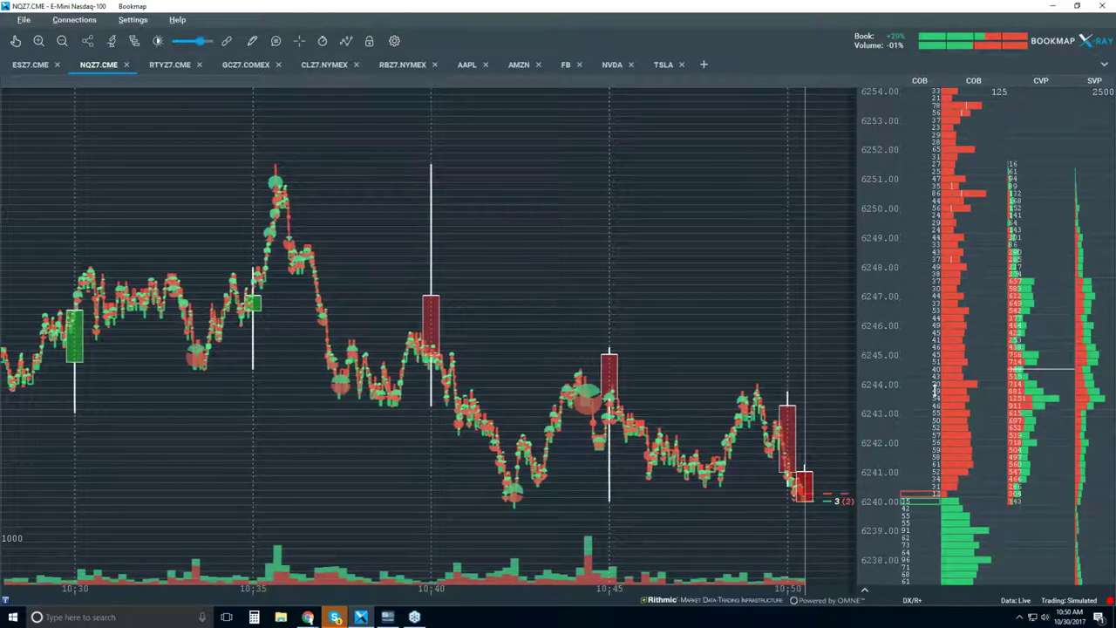
left_click_drag(936, 392, 917, 401)
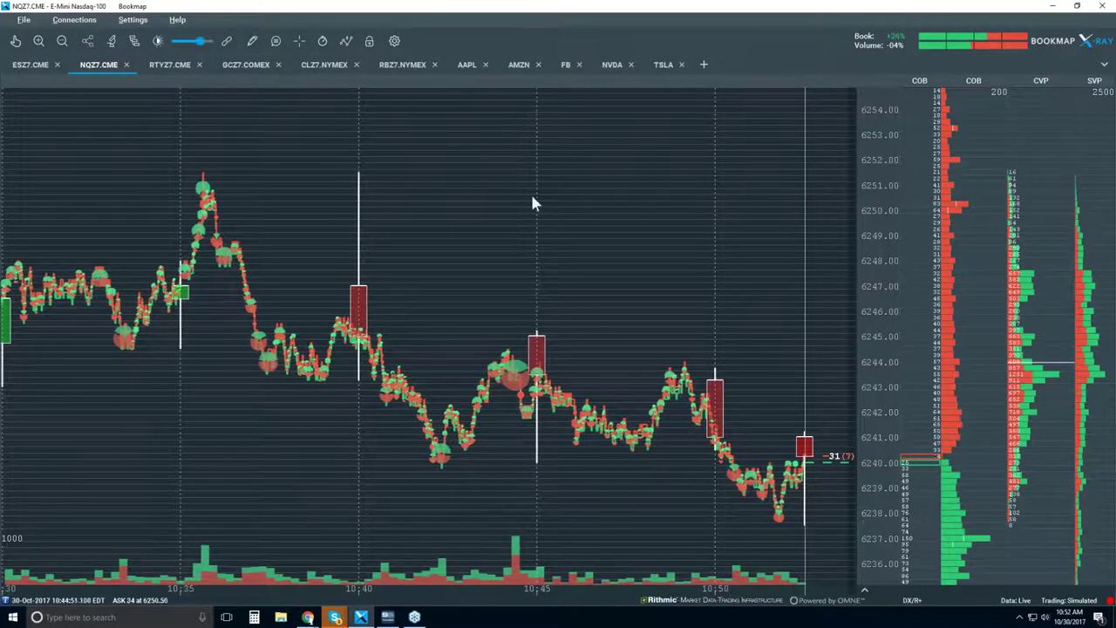
Show the Heatmap, Extended and Indicators components on the chart and hide the Candlestick Bars
left_click(346, 41)
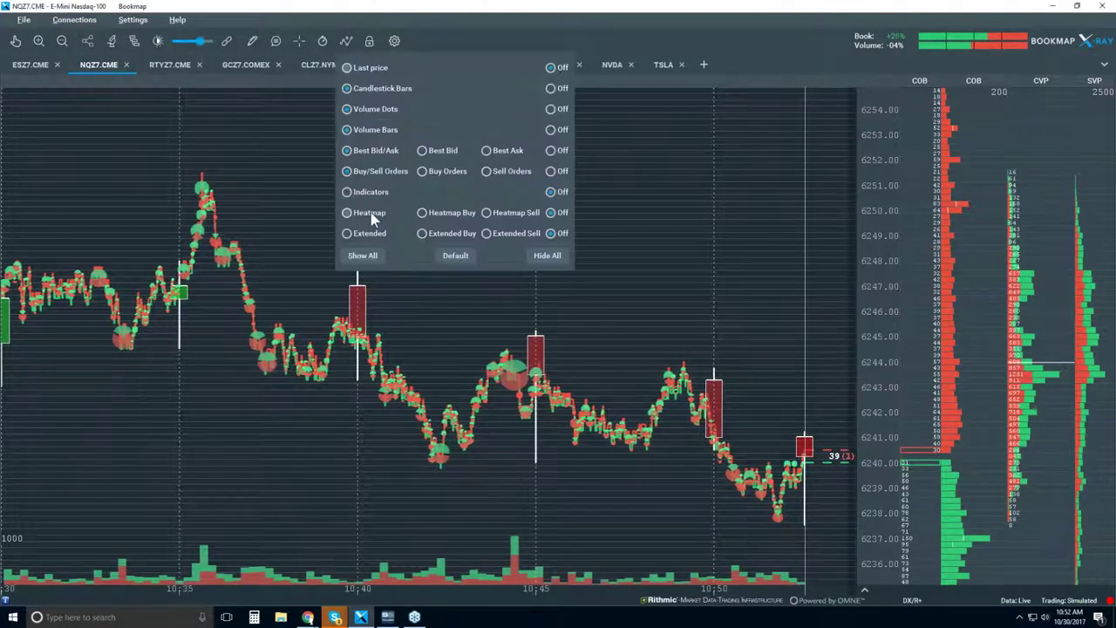
left_click(369, 212)
left_click(369, 234)
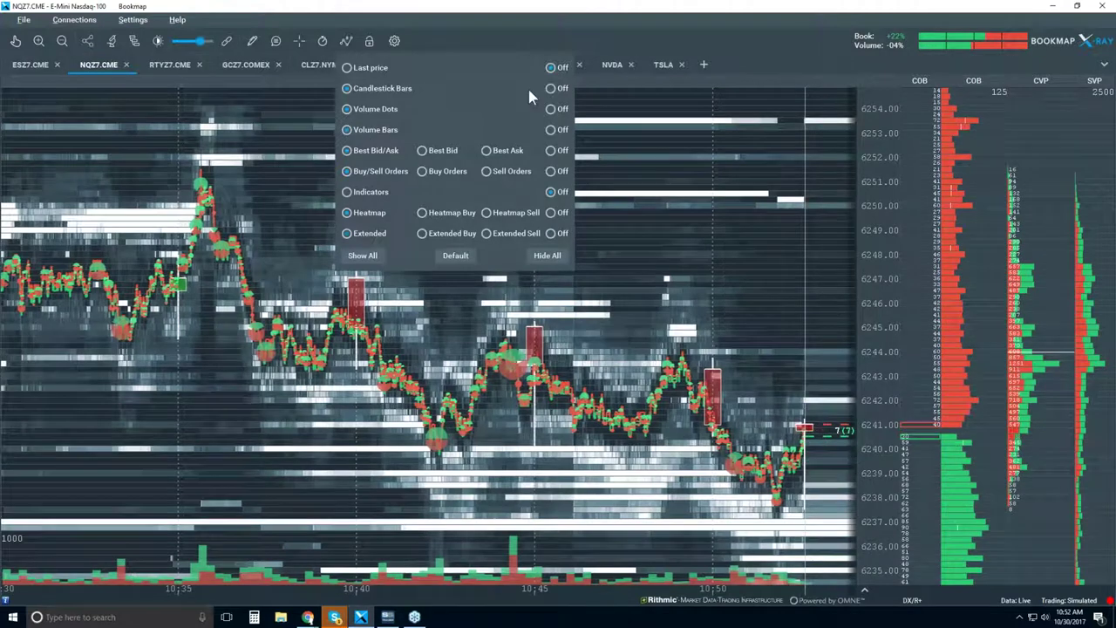
left_click(550, 88)
left_click(361, 193)
left_click(725, 223)
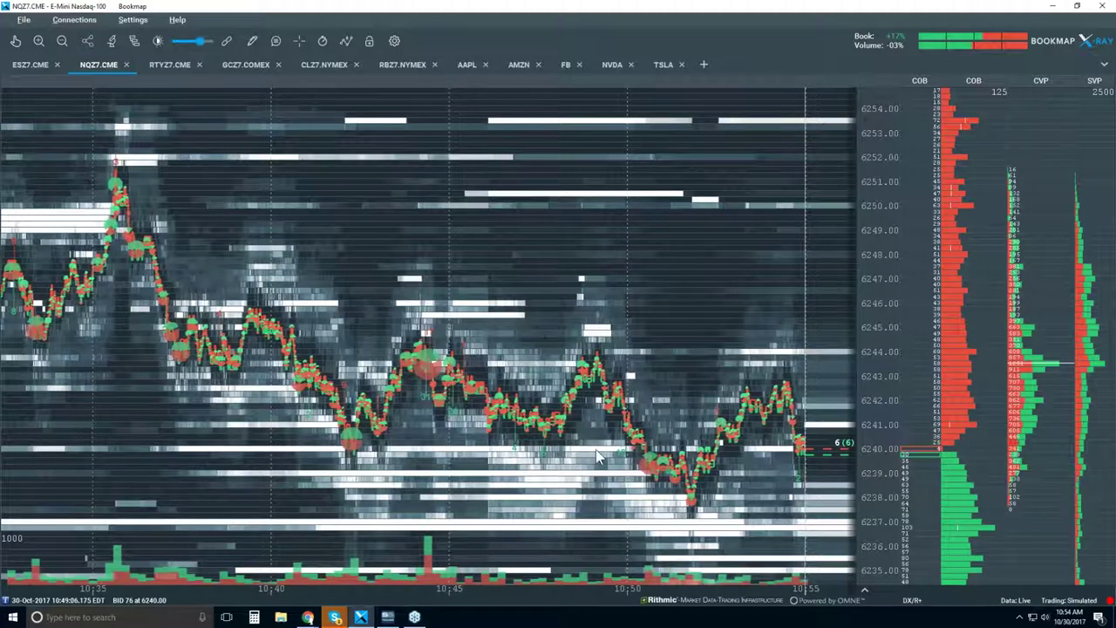
Inspect the resting liquidity near 6237.00 with the data tooltip and crosshair, and turn both off again
scroll(662, 460, "up", 3)
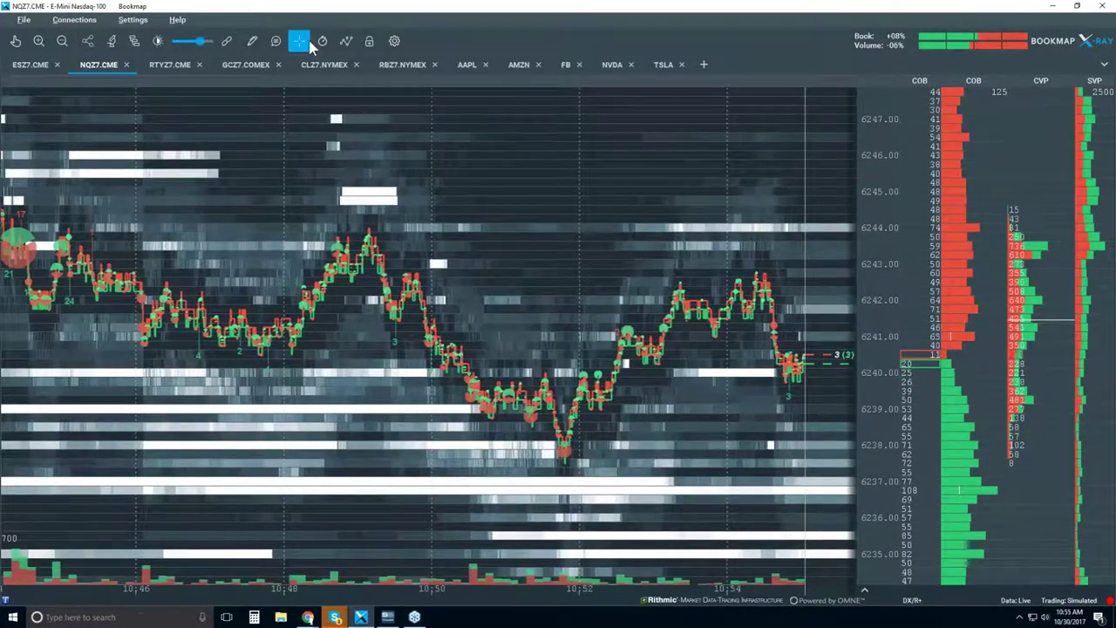
left_click(275, 41)
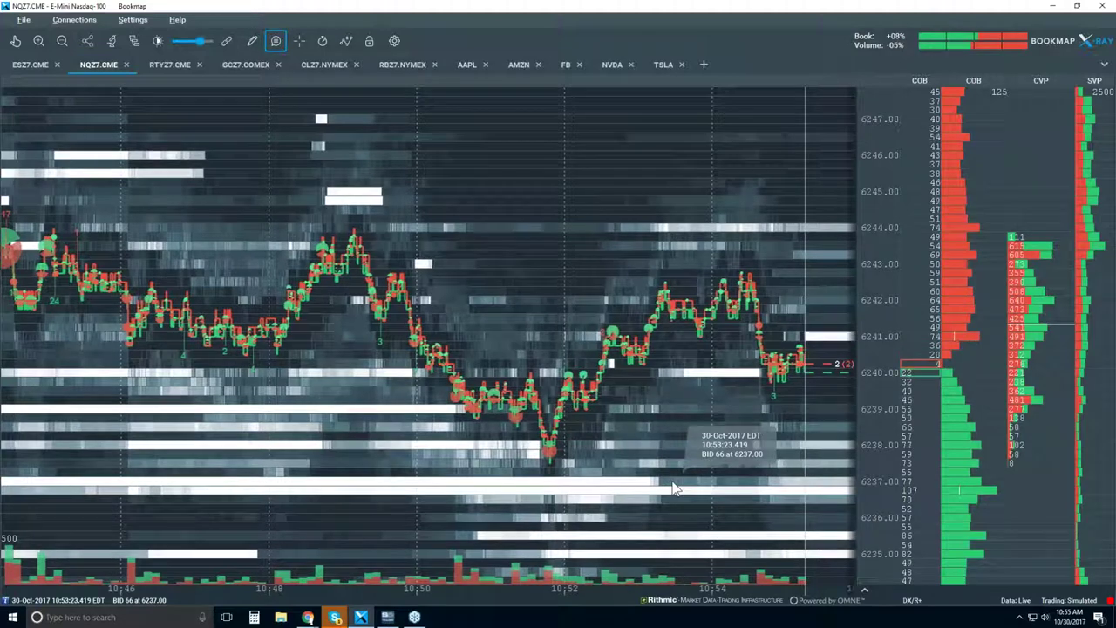
left_click(306, 44)
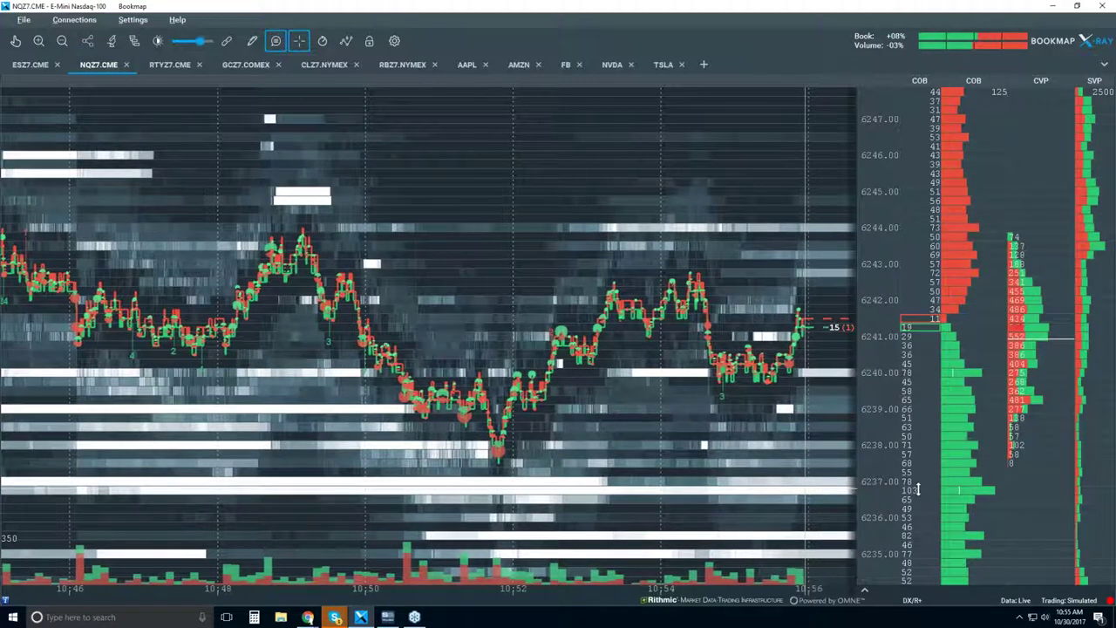
left_click(299, 40)
left_click(276, 40)
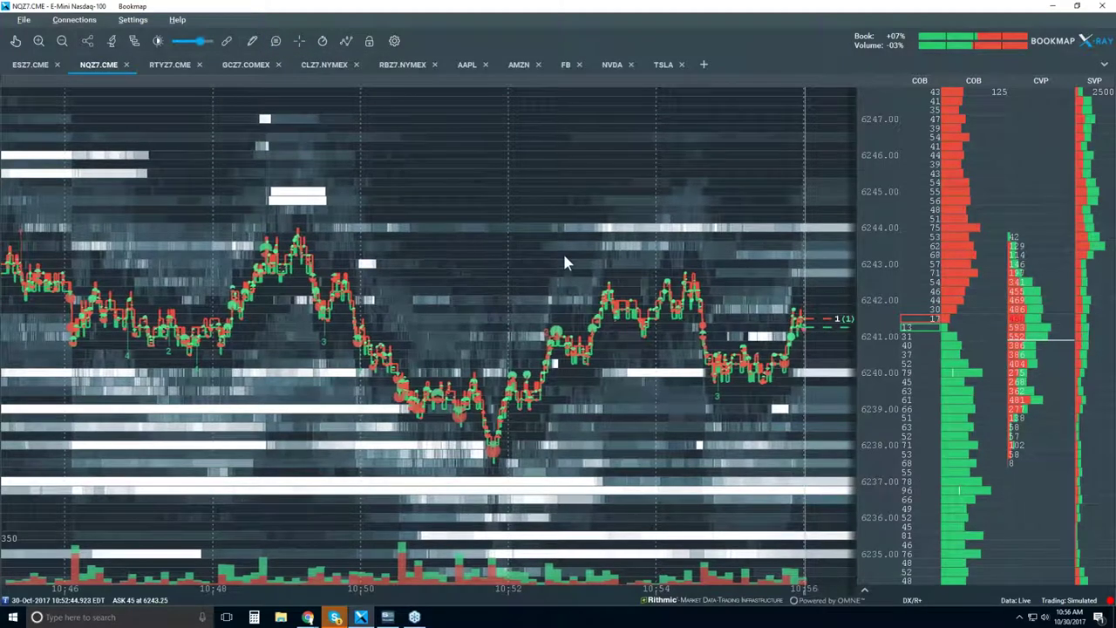
Adjust the heatmap contrast for the session since 09:30: white cut-off about 99, large size highlight about 77, brightness about 17
scroll(564, 253, "down", 3)
scroll(567, 260, "down", 3)
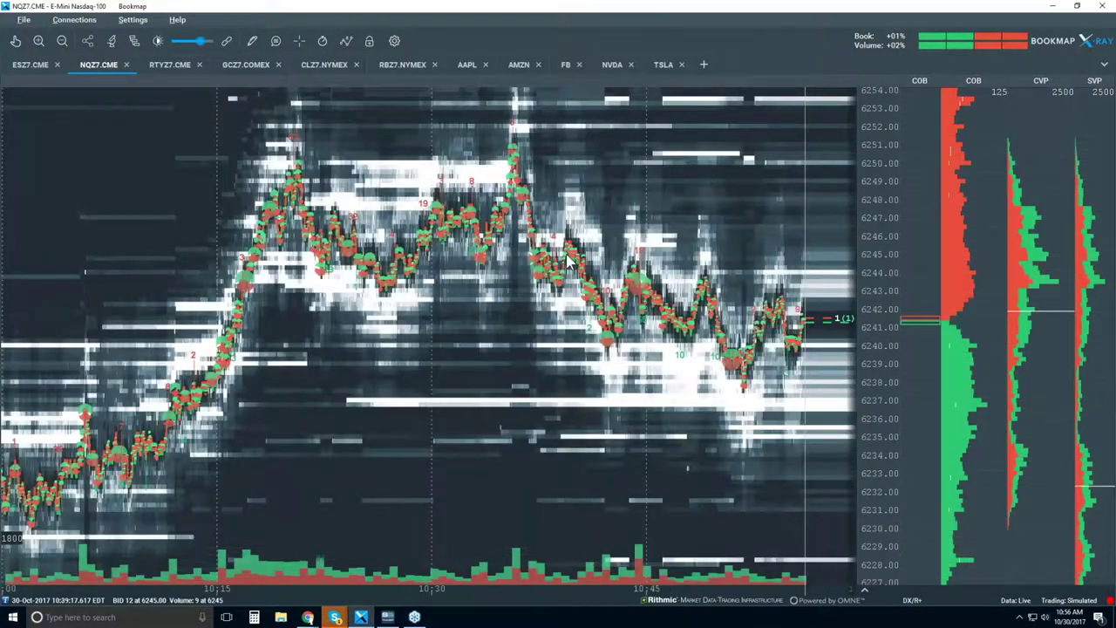
scroll(567, 260, "down", 2)
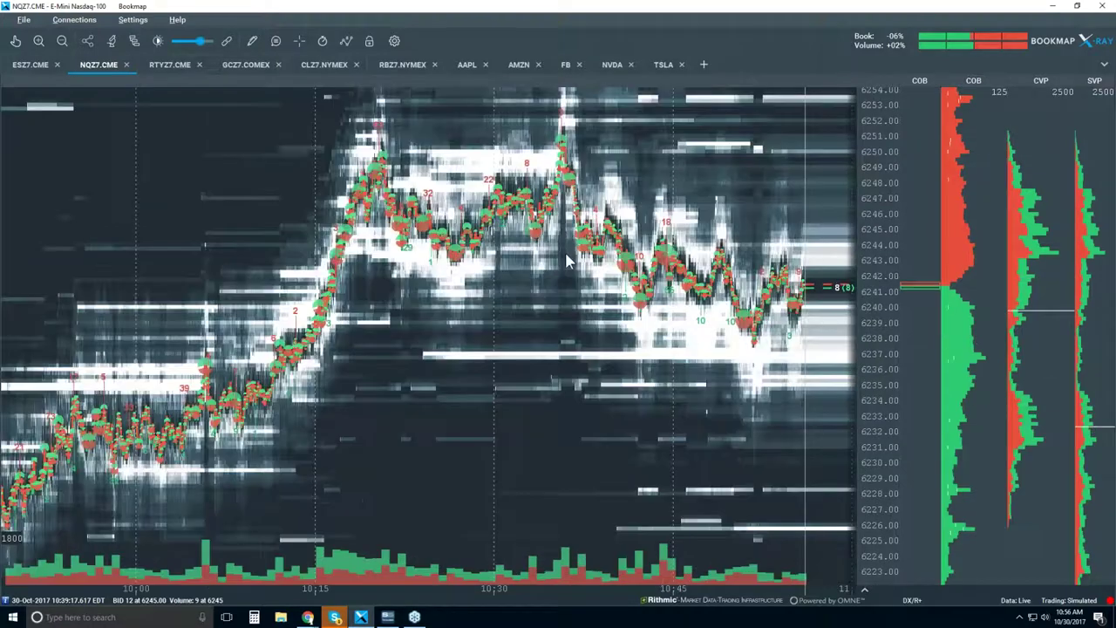
scroll(567, 260, "down", 3)
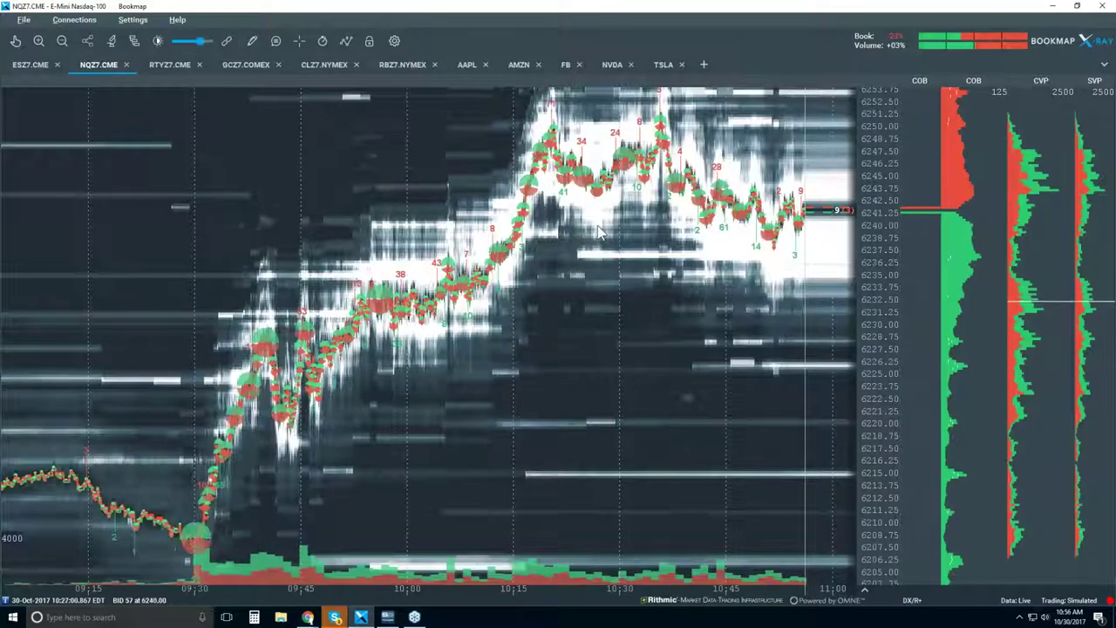
scroll(598, 229, "up", 1)
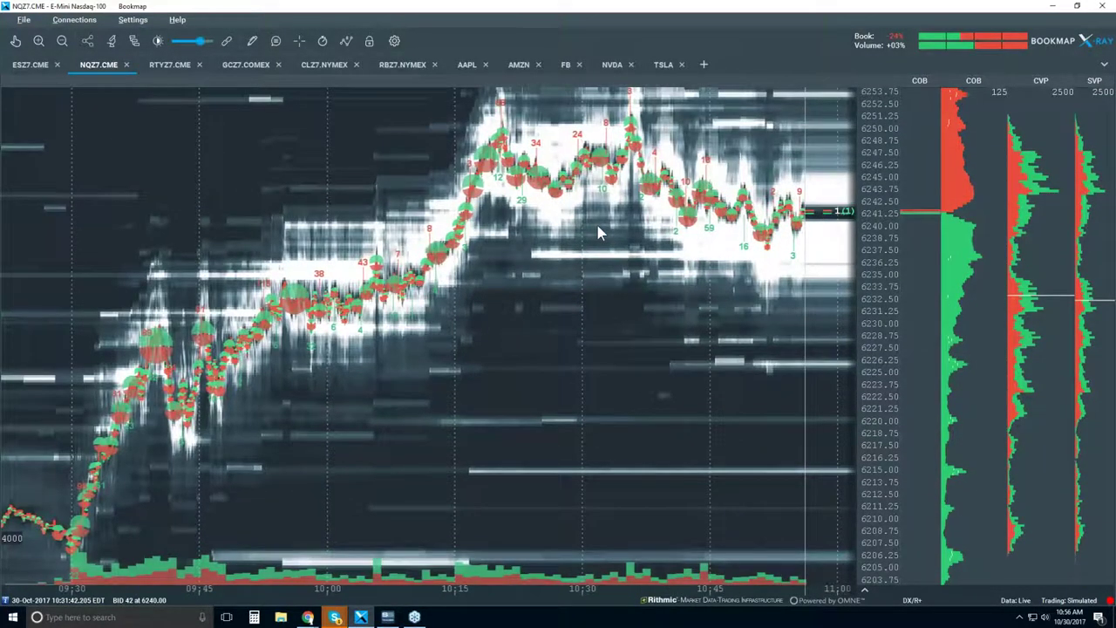
left_click(157, 41)
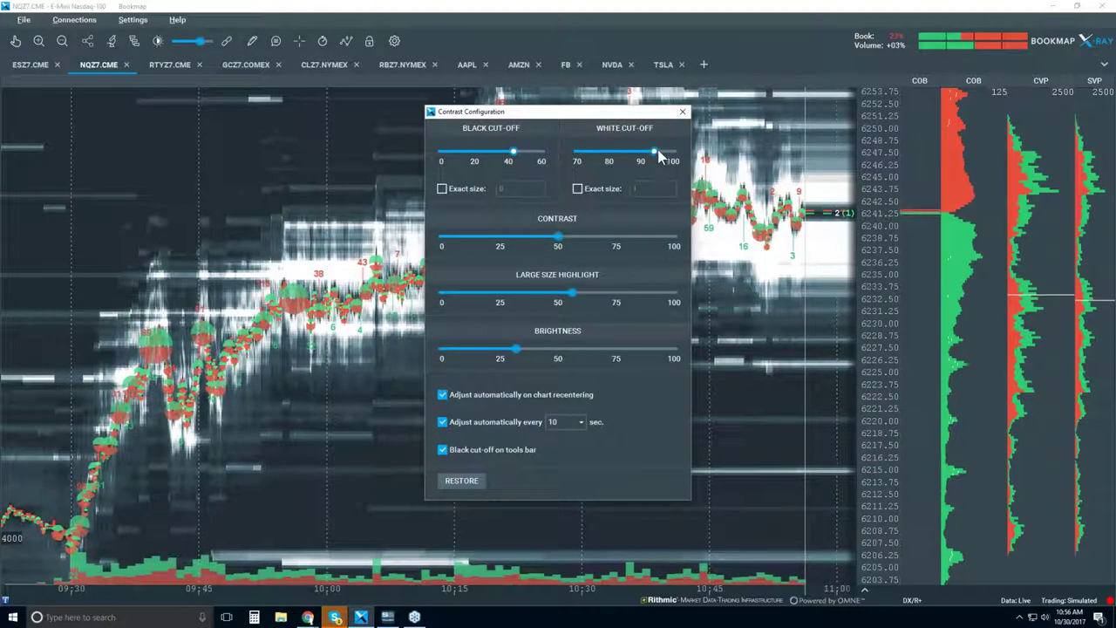
left_click_drag(656, 150, 669, 151)
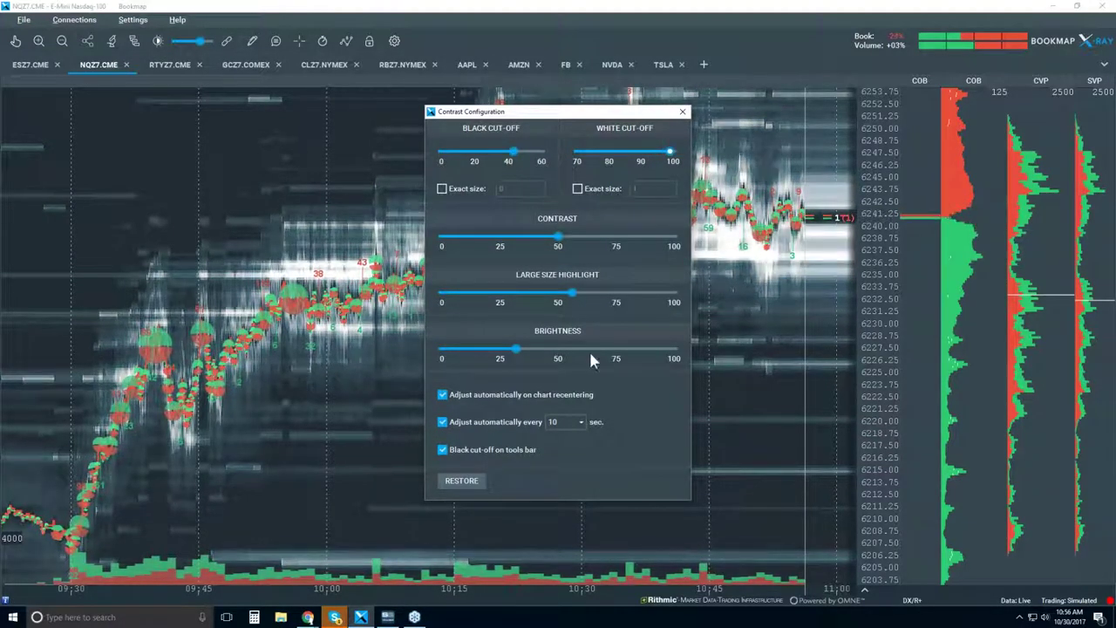
left_click_drag(572, 295, 622, 292)
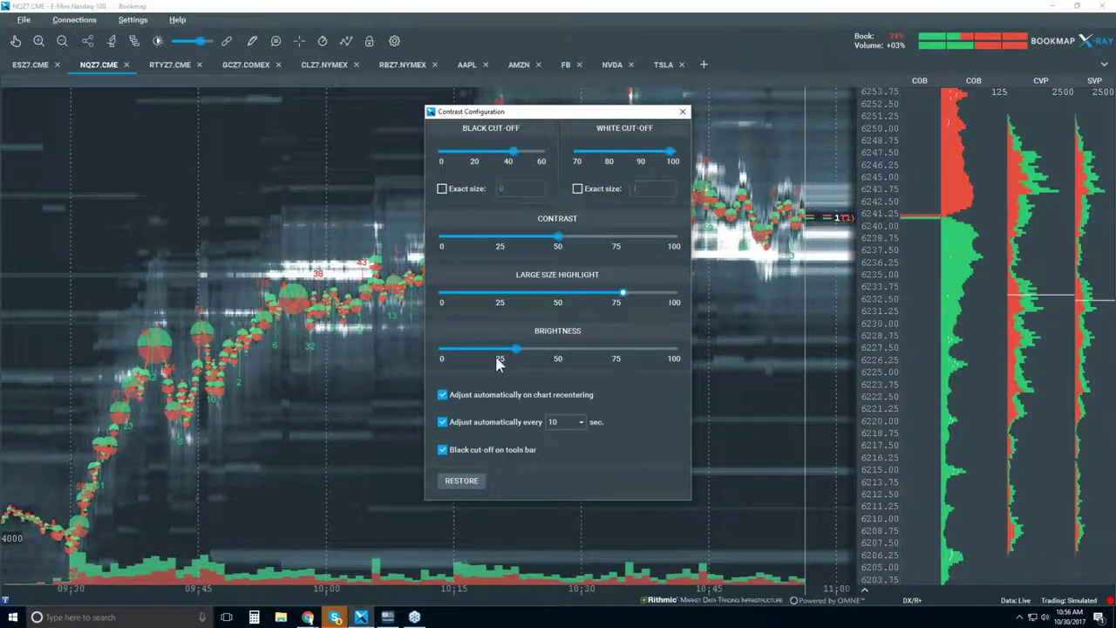
left_click_drag(515, 351, 479, 349)
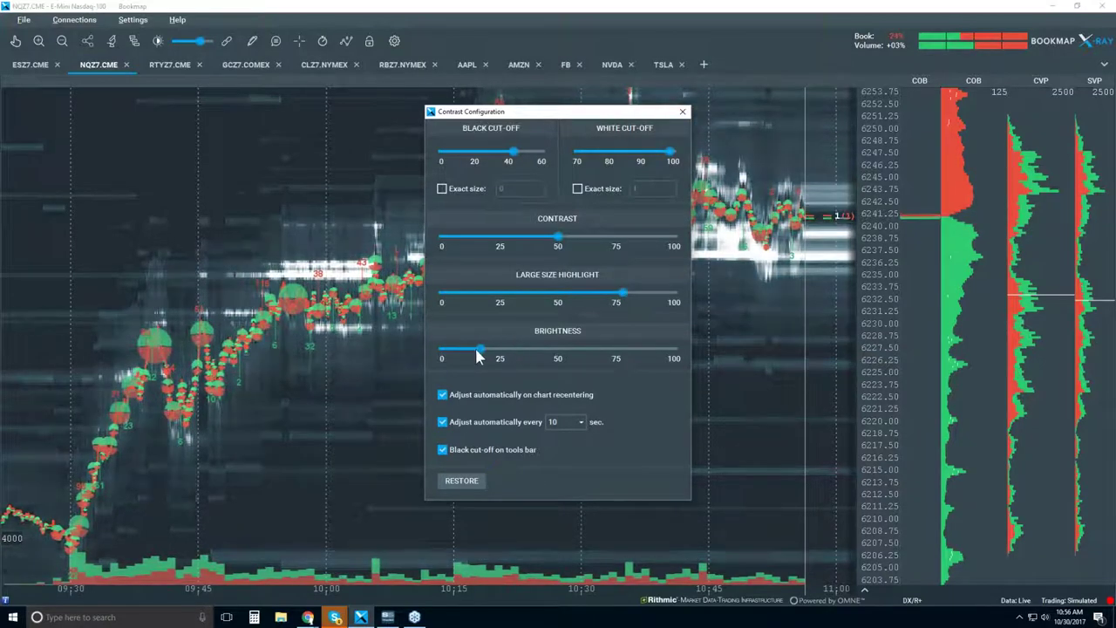
left_click(683, 113)
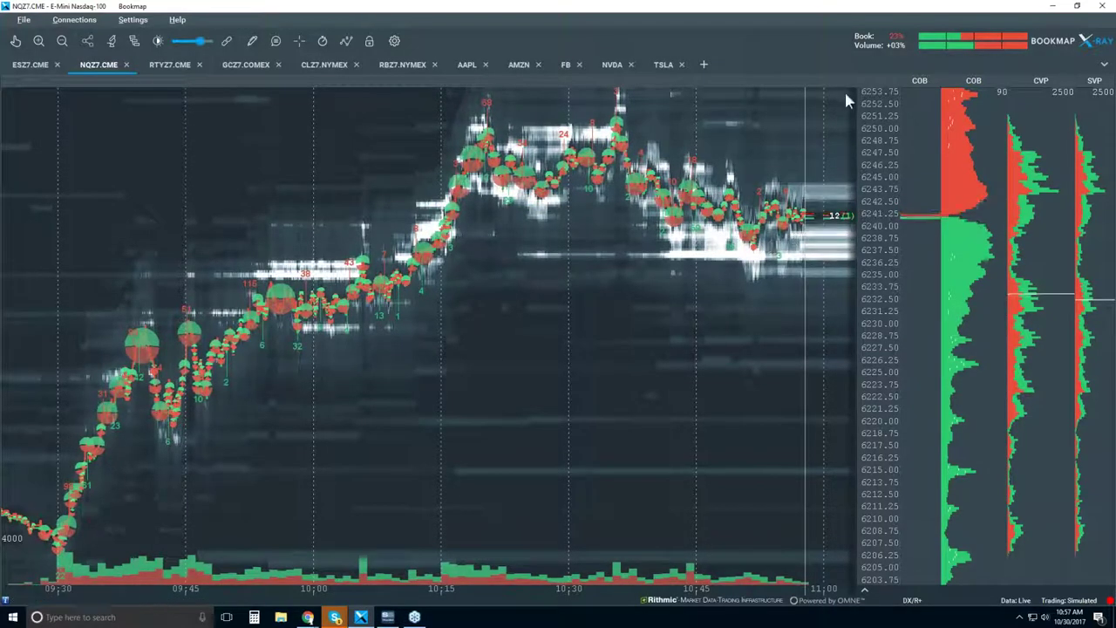
Examine the remaining bright liquidity bands around the price from about 10:00 to the current time
mouse_move(854, 81)
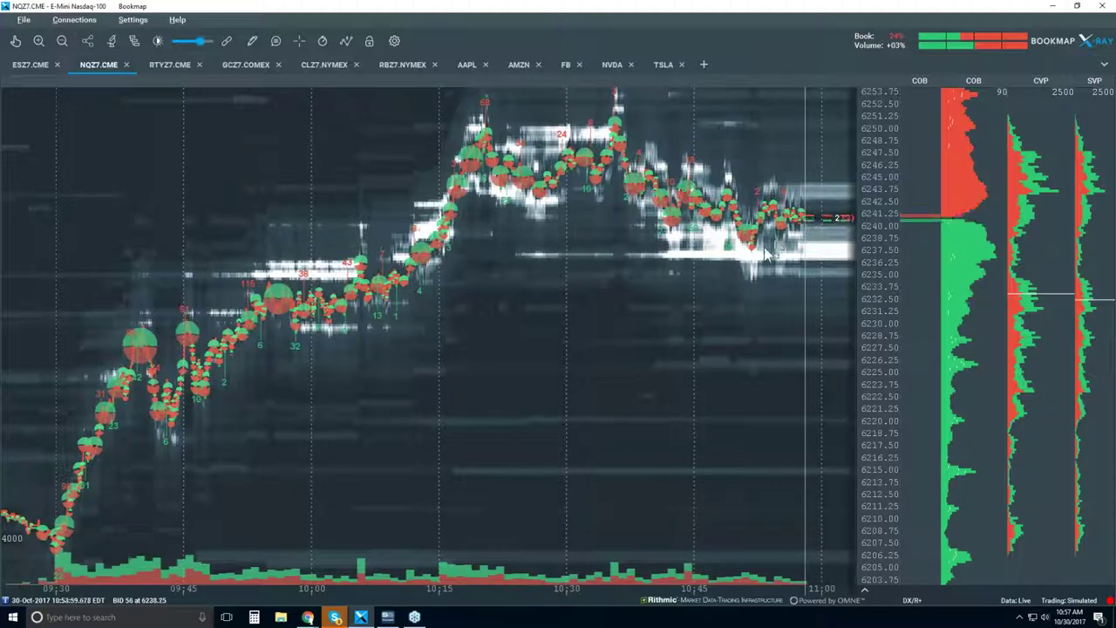
scroll(766, 209, "up", 3)
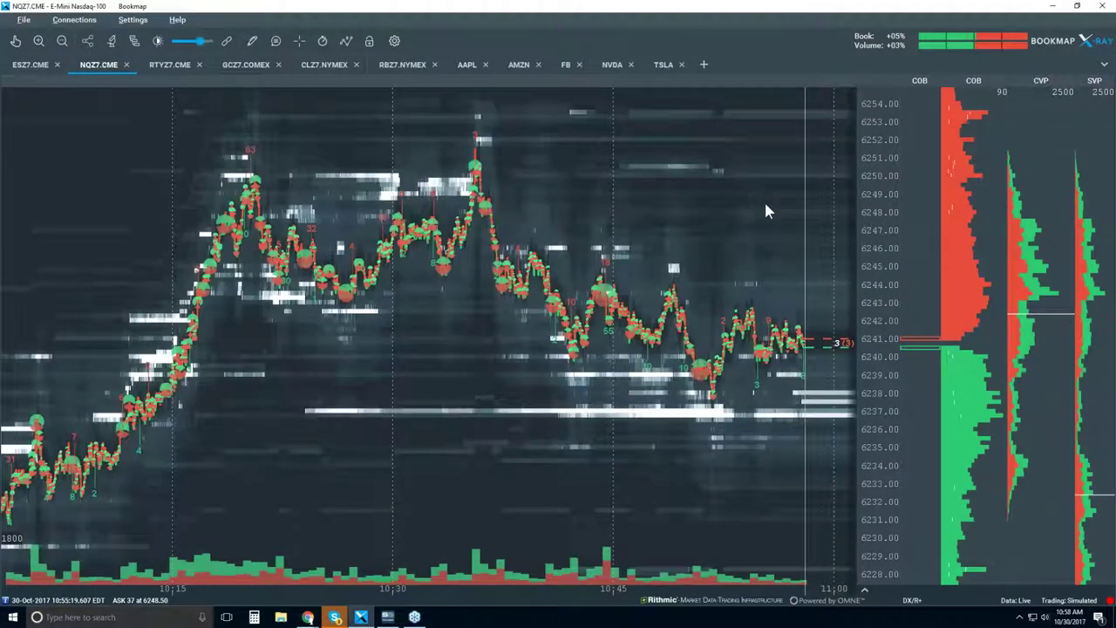
scroll(765, 200, "up", 2)
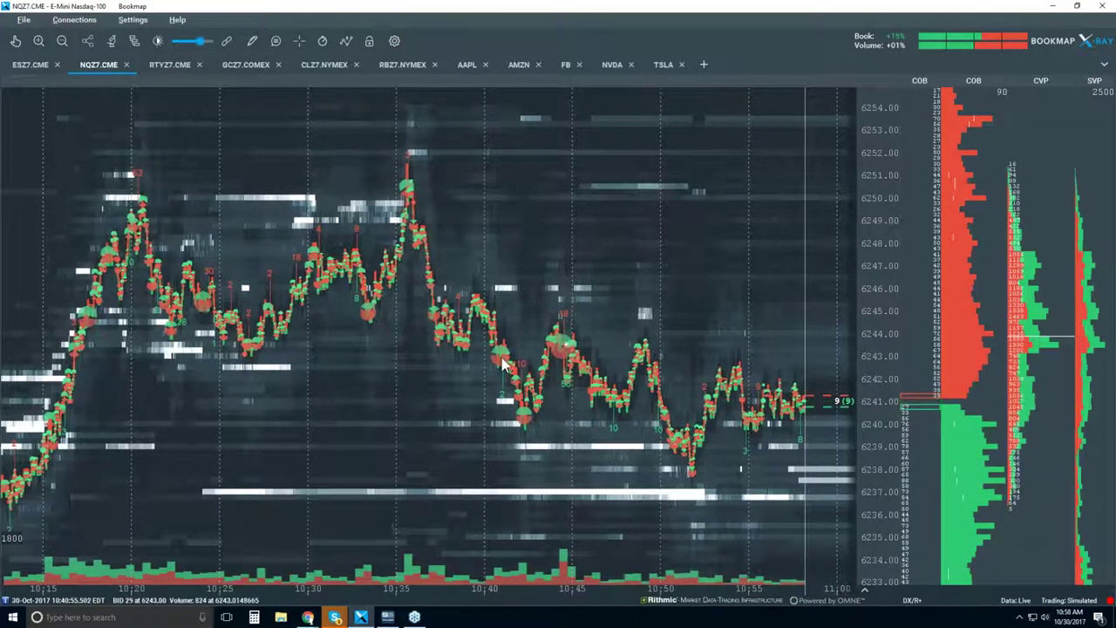
scroll(502, 358, "down", 2)
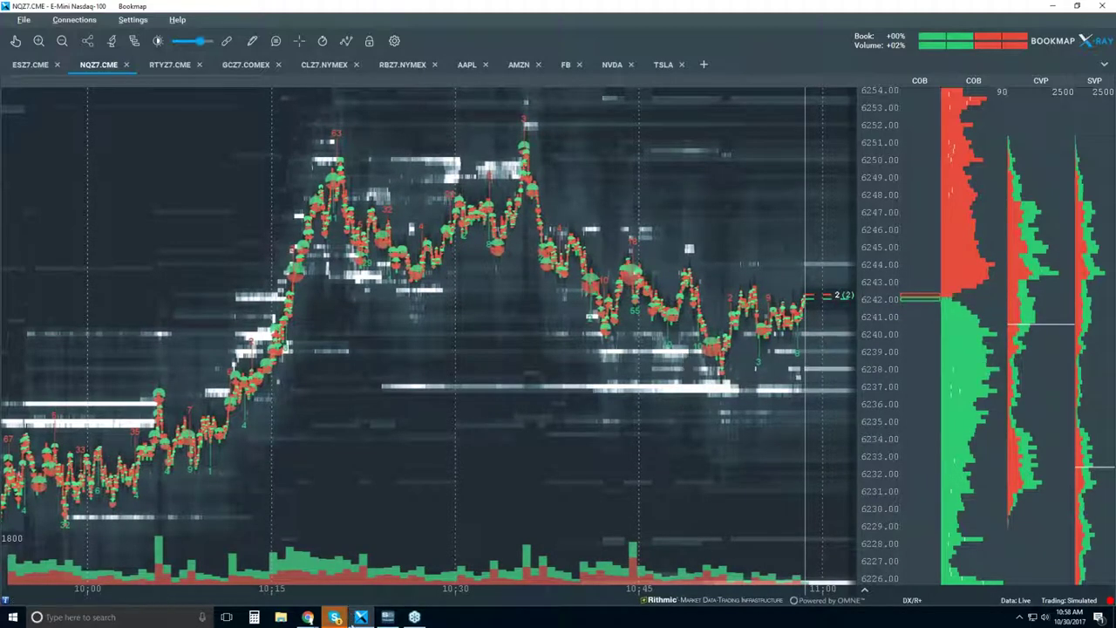
Switch to Chrome, show the free trial plans on the Bookmap website, and return to the Bookmap platform
mouse_move(310, 617)
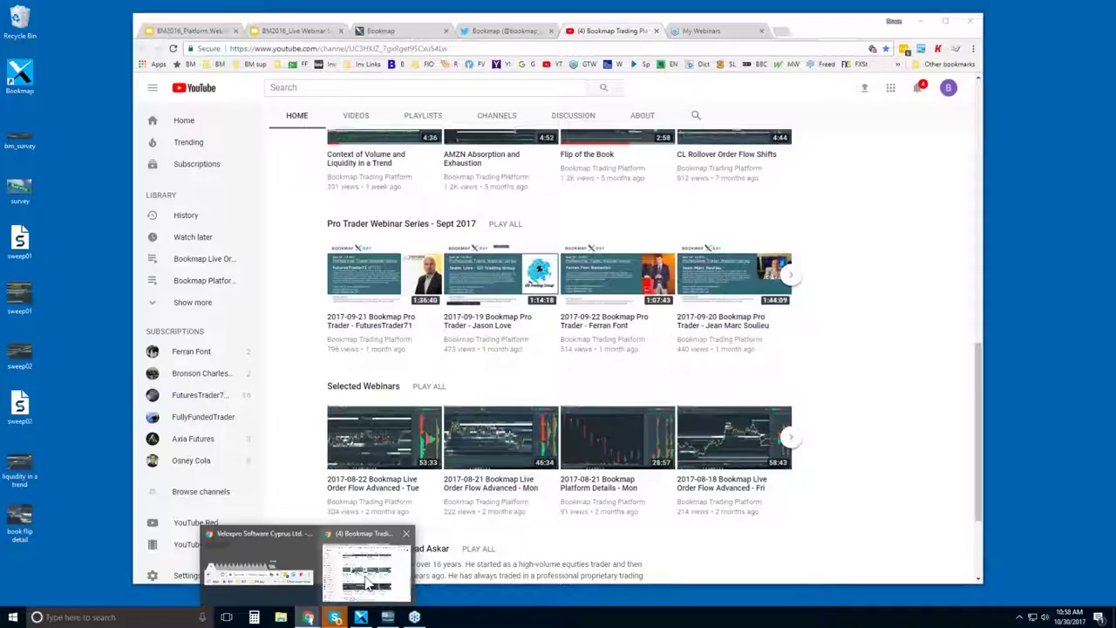
left_click(366, 582)
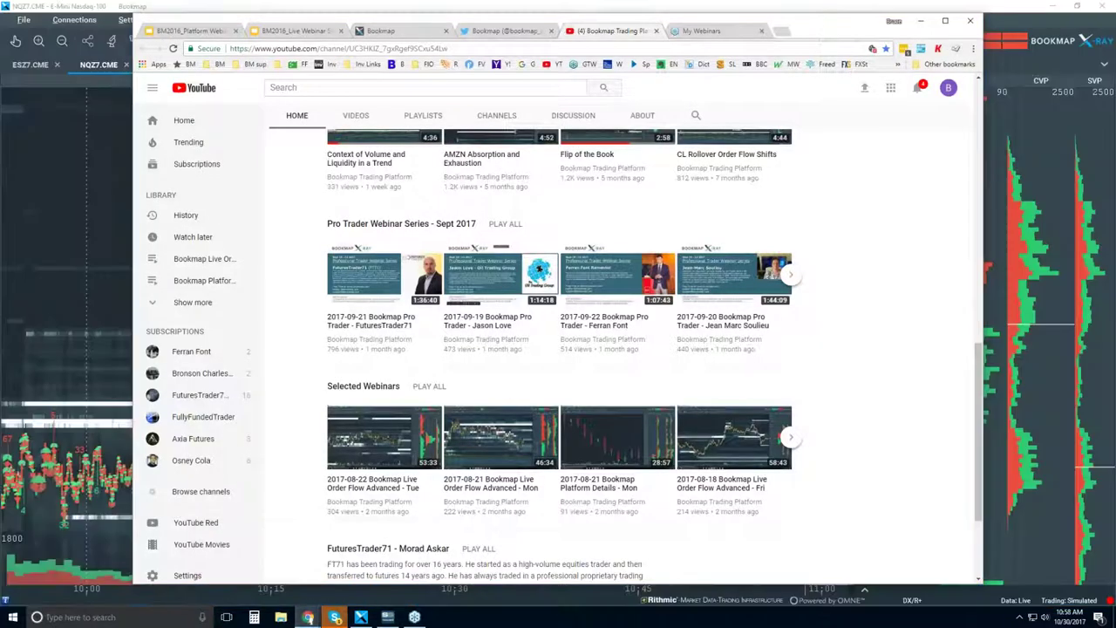
key("ctrl+3")
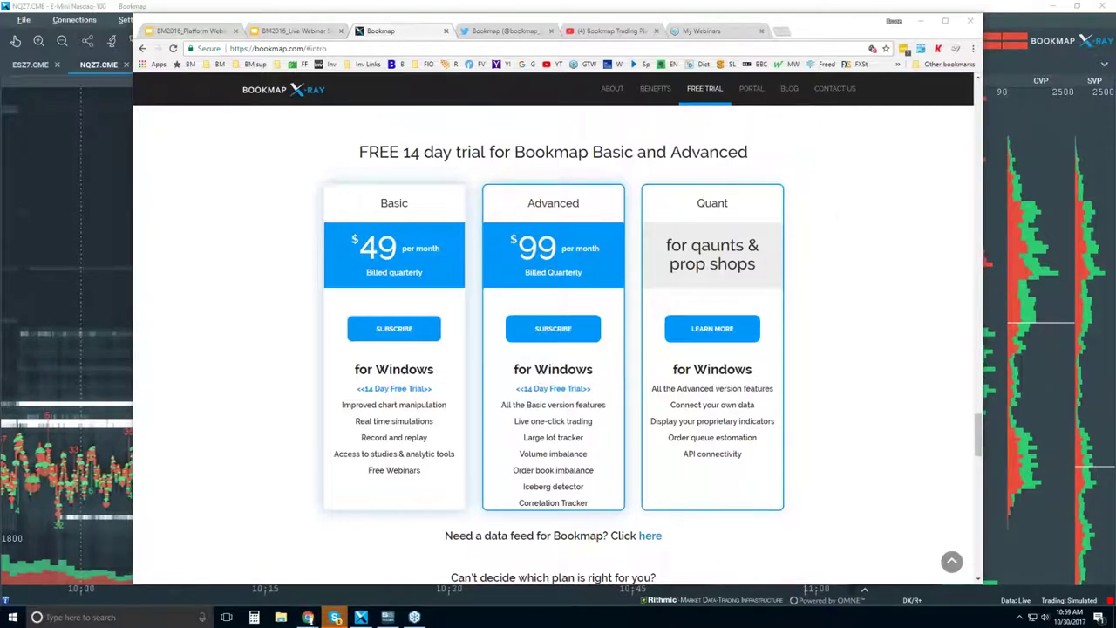
left_click(568, 7)
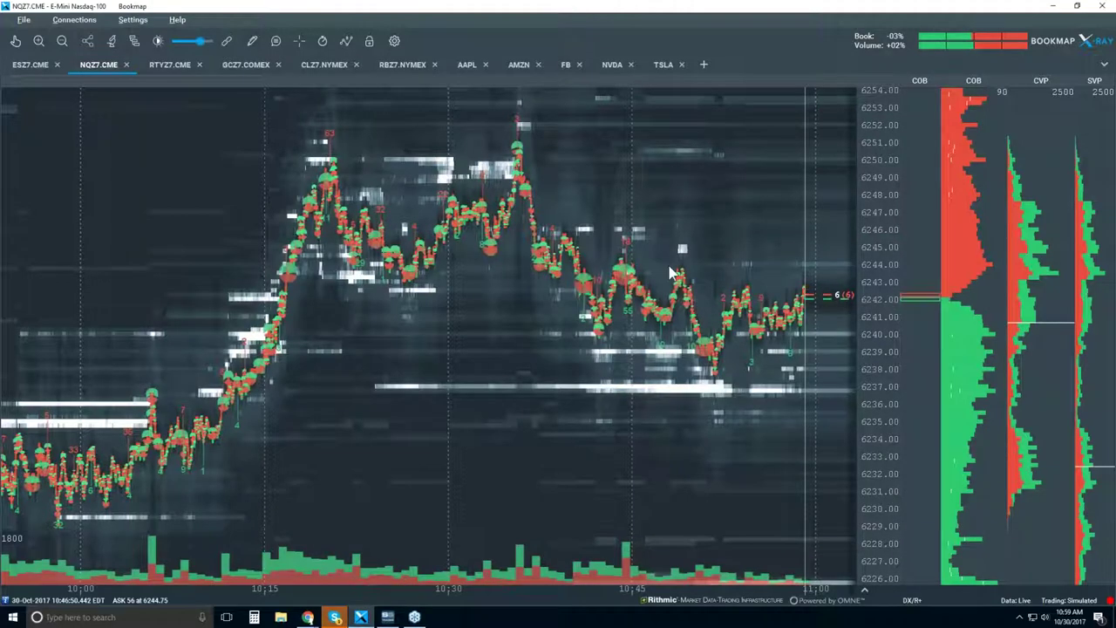